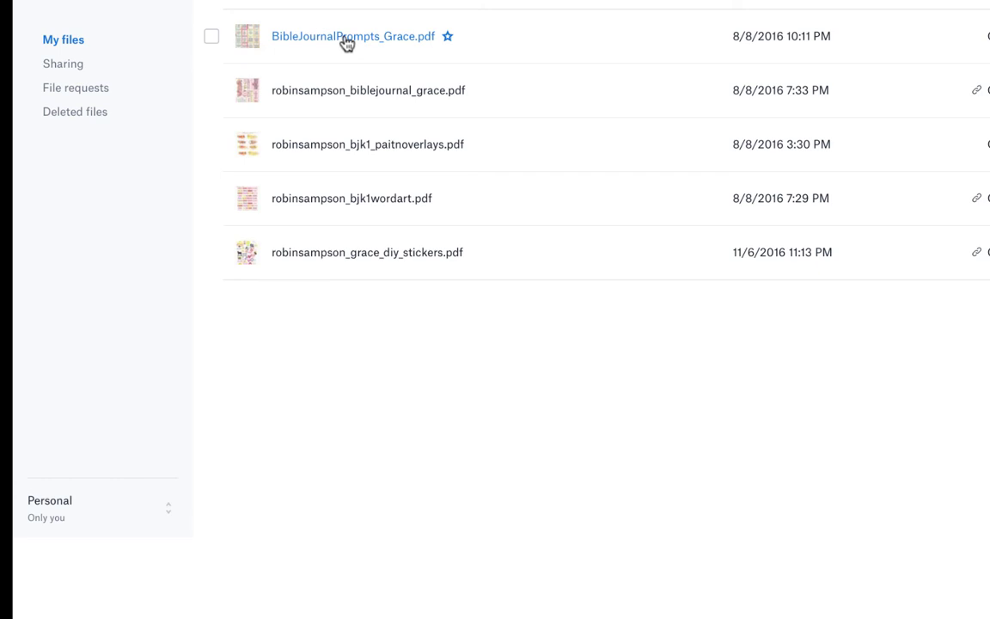
- Open BibleJournalPrompts_Grace.pdf and look through its Bible verse prompt cards
{"action": "left_click", "coordinate": [347, 43]}
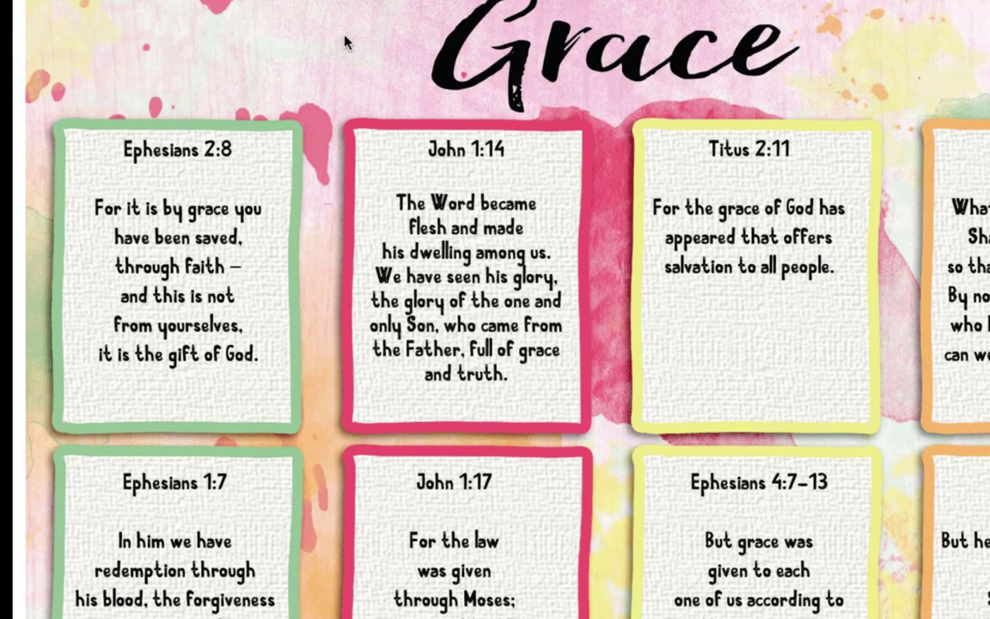
{"action": "scroll", "coordinate": [345, 41], "scroll_direction": "down", "scroll_amount": 7}
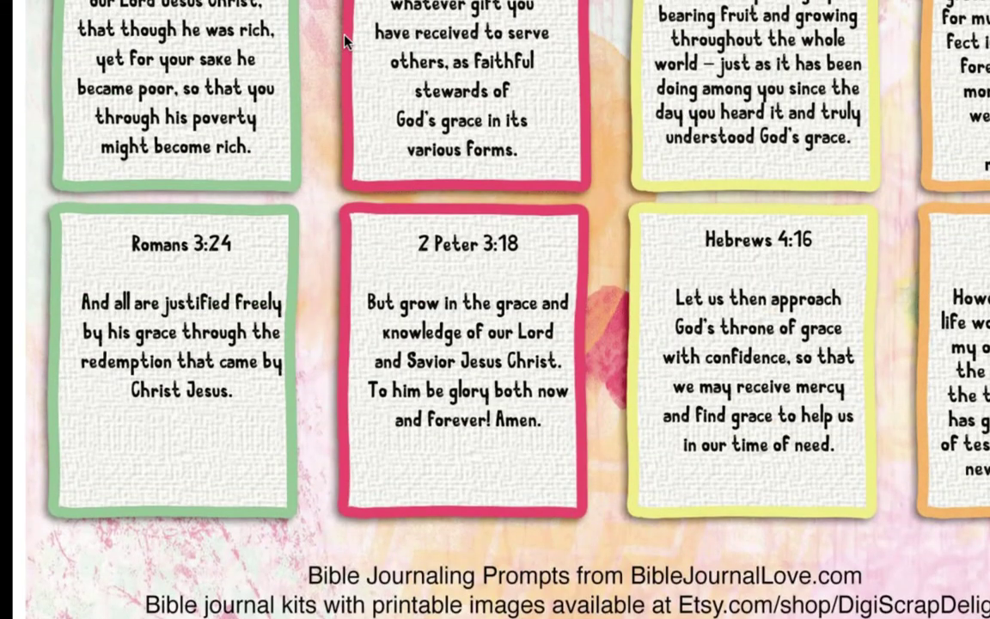
{"action": "scroll", "coordinate": [344, 41], "scroll_direction": "up", "scroll_amount": 7}
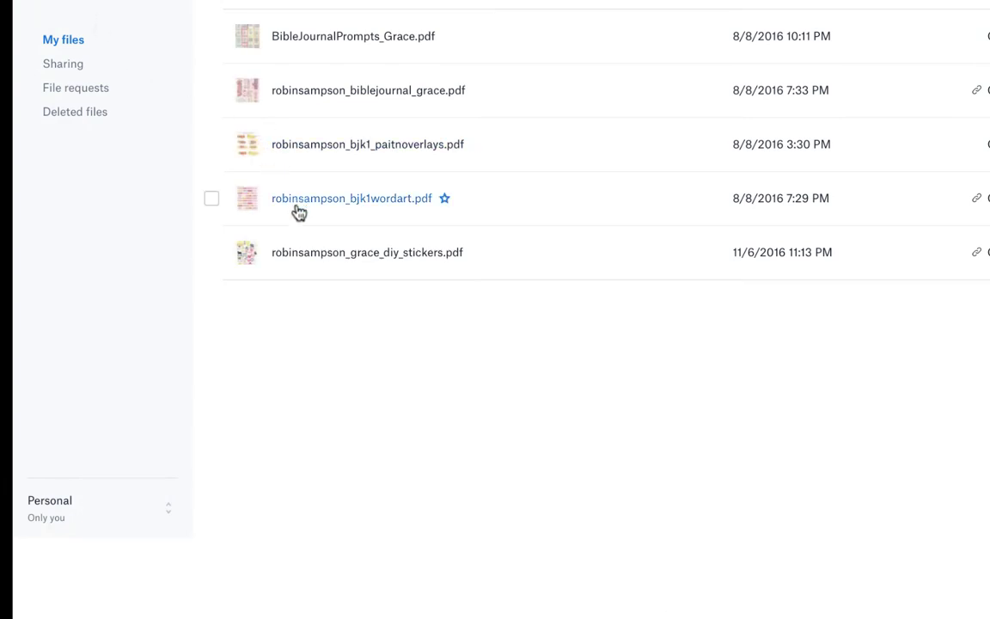
- Open the Grace DIY stickers PDF, look through its sticker sheet and close the preview
{"action": "left_click", "coordinate": [305, 256]}
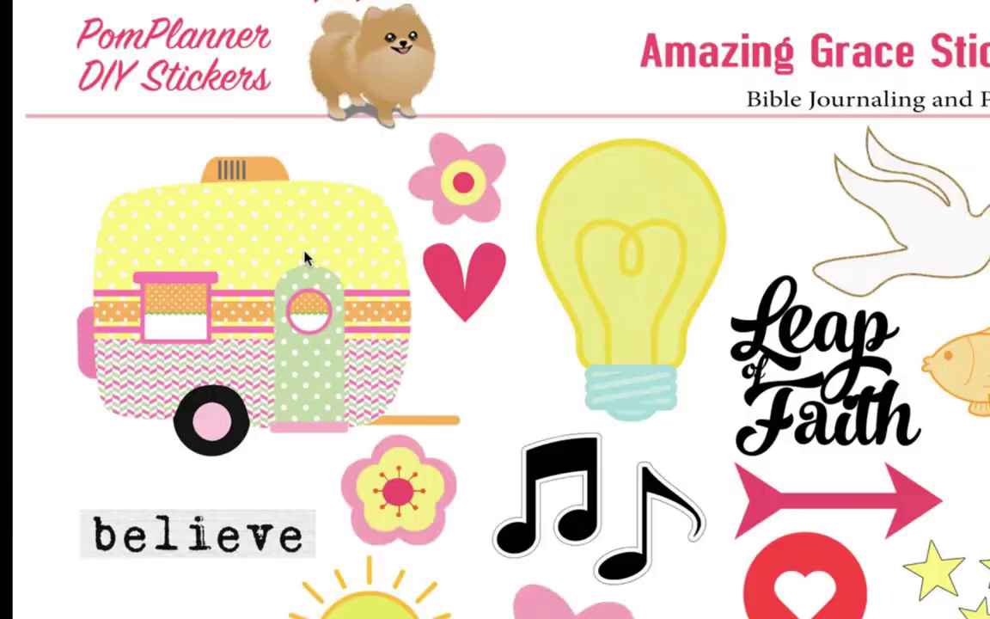
{"action": "scroll", "coordinate": [305, 256], "scroll_direction": "down", "scroll_amount": 10}
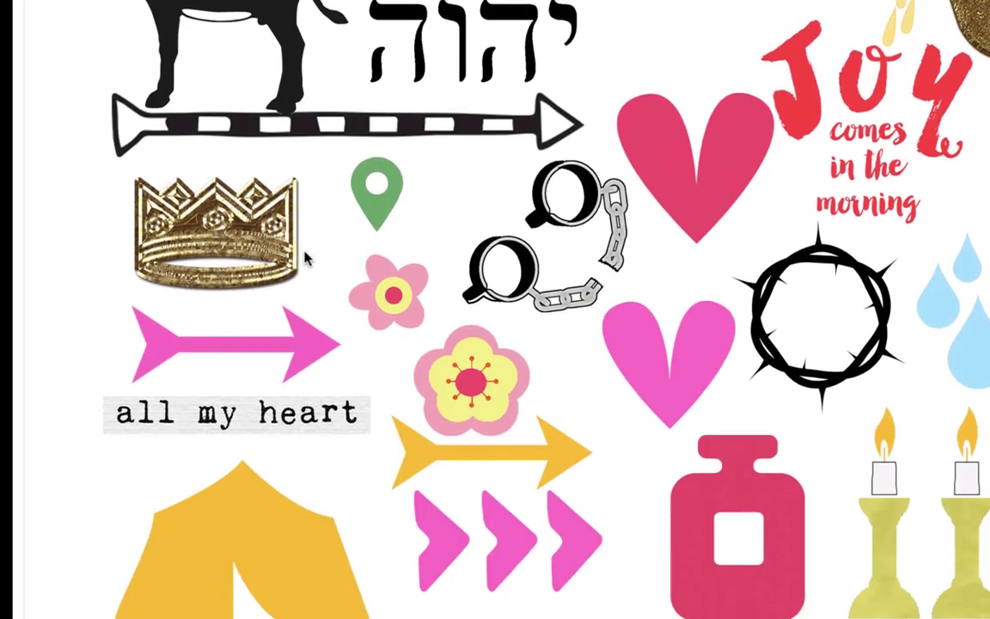
{"action": "scroll", "coordinate": [305, 256], "scroll_direction": "up", "scroll_amount": 10}
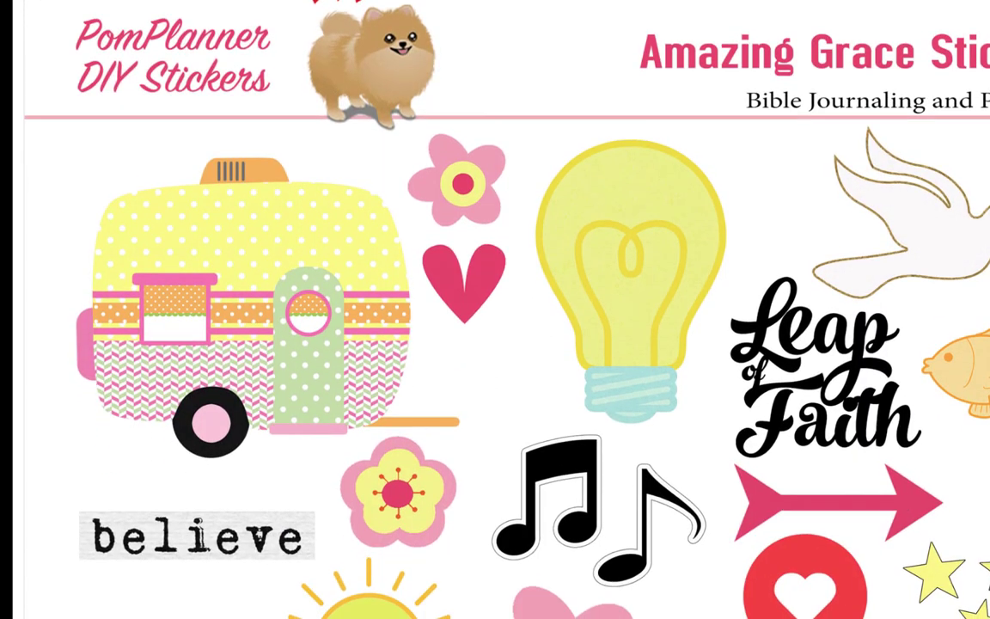
{"action": "key", "text": "Escape"}
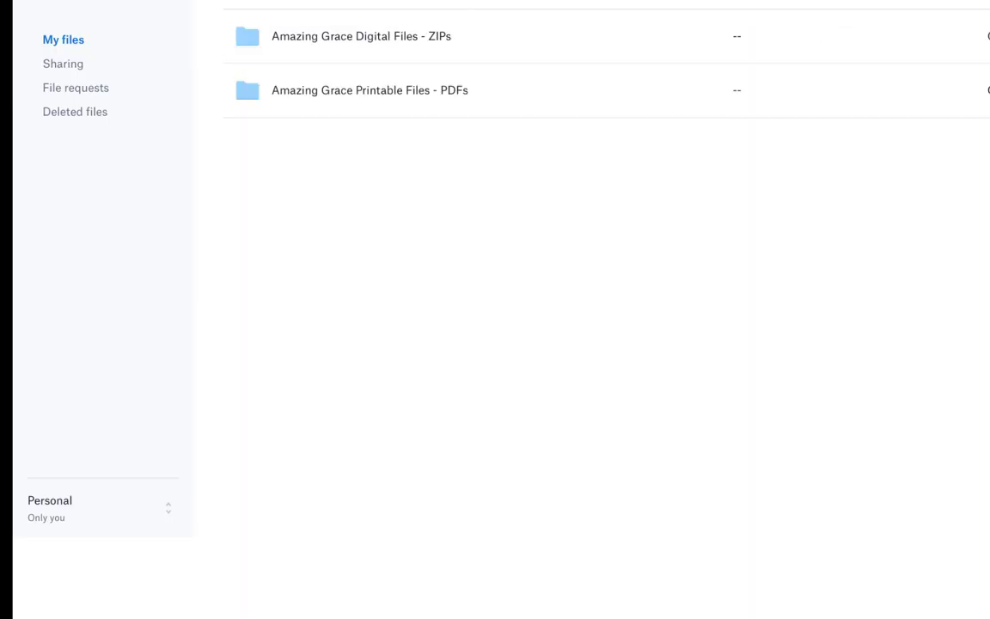
- Open the Amazing Grace Digital Files - ZIPs folder and select all the ZIP files in it
{"action": "left_click", "coordinate": [415, 37]}
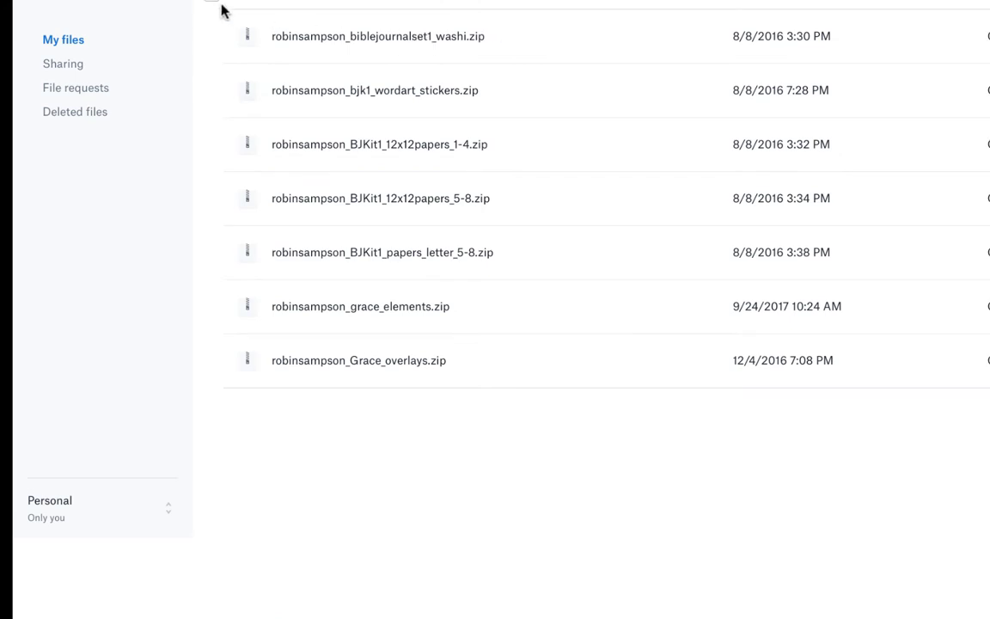
{"action": "left_click", "coordinate": [213, 2]}
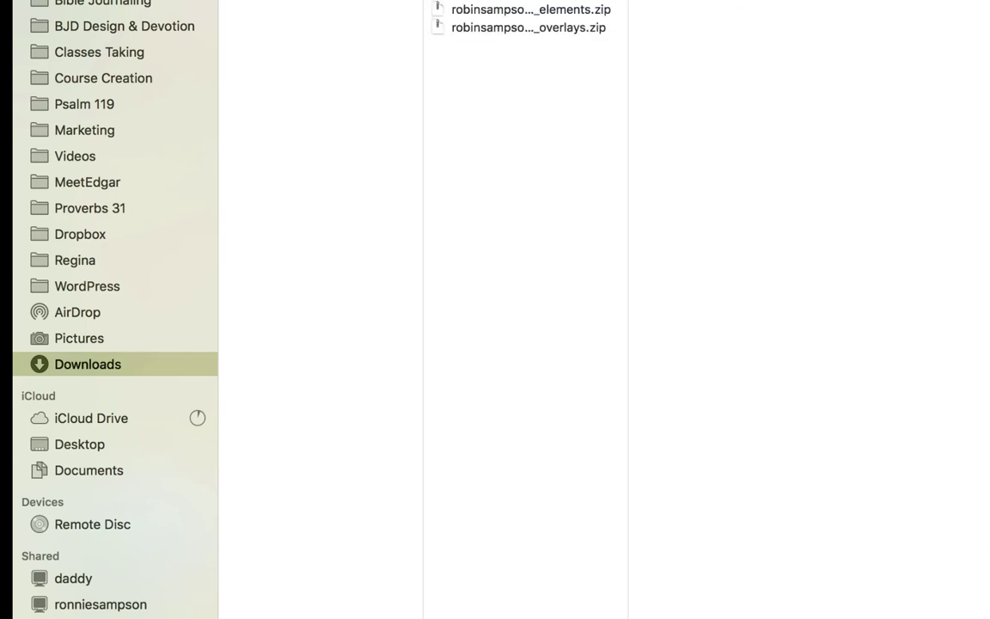
- Switch to Finder and extract all ZIP files in the downloaded Amazing Grace Digital Files - ZIPs folder, then enlarge the window
{"action": "key", "text": "super+a"}
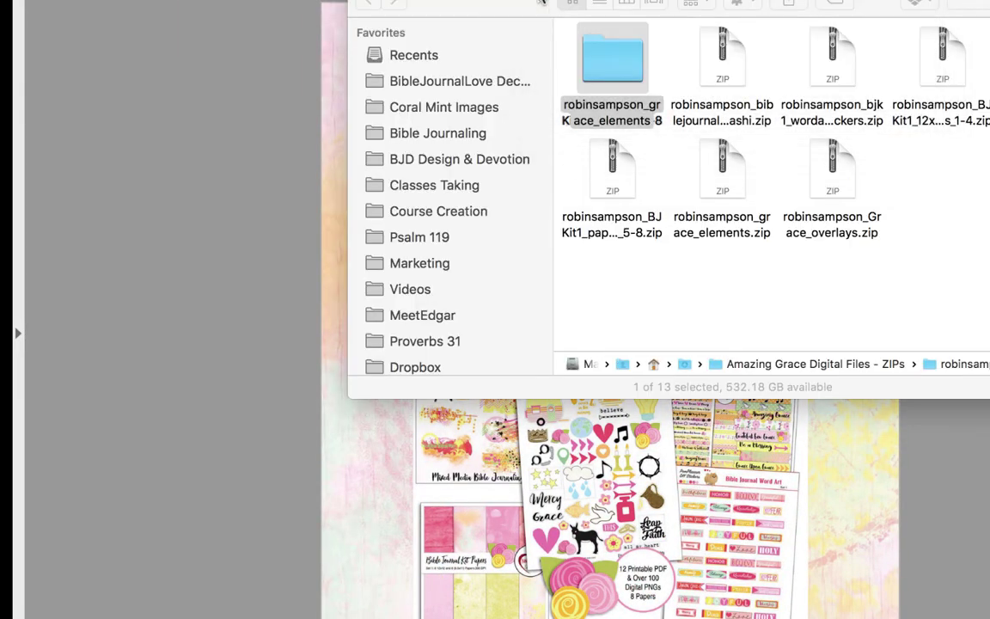
{"action": "double_click", "coordinate": [542, 2]}
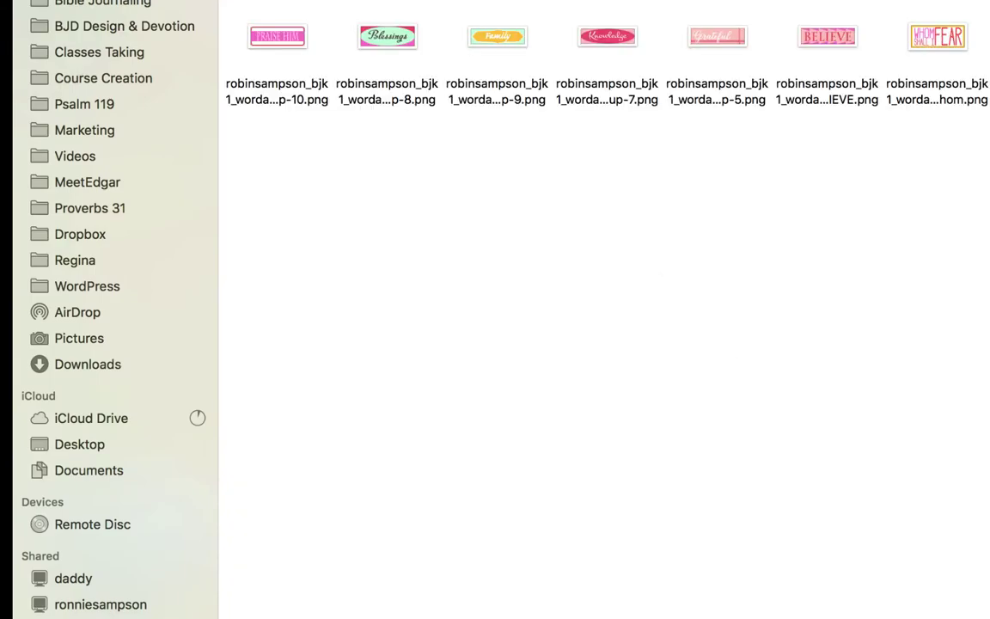
- Enlarge the thumbnails to examine the word art stickers and the washi strips in the extracted folders
{"action": "key", "text": "super+equal"}
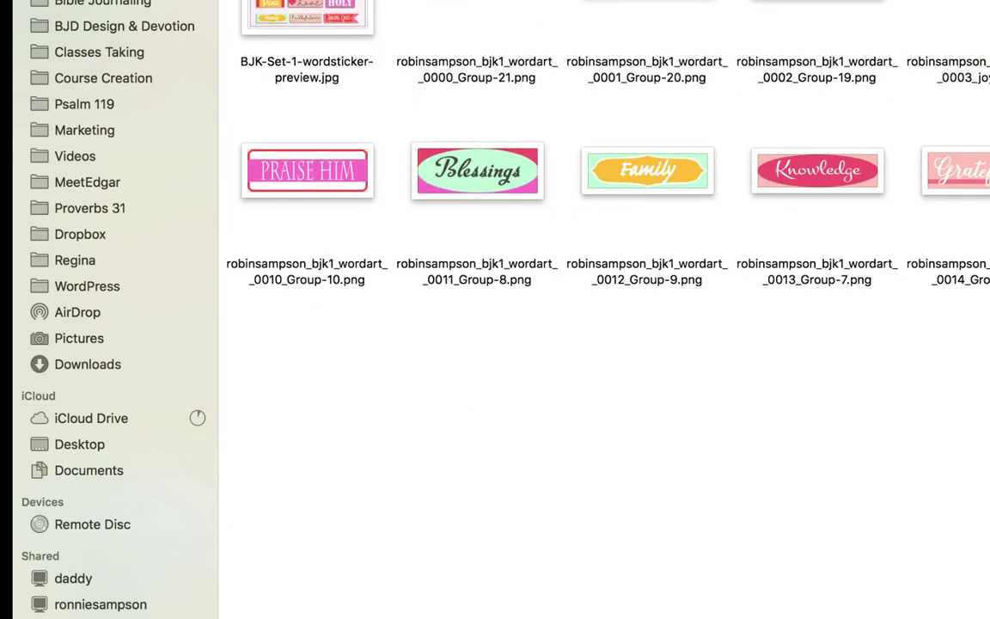
{"action": "key", "text": "super+minus"}
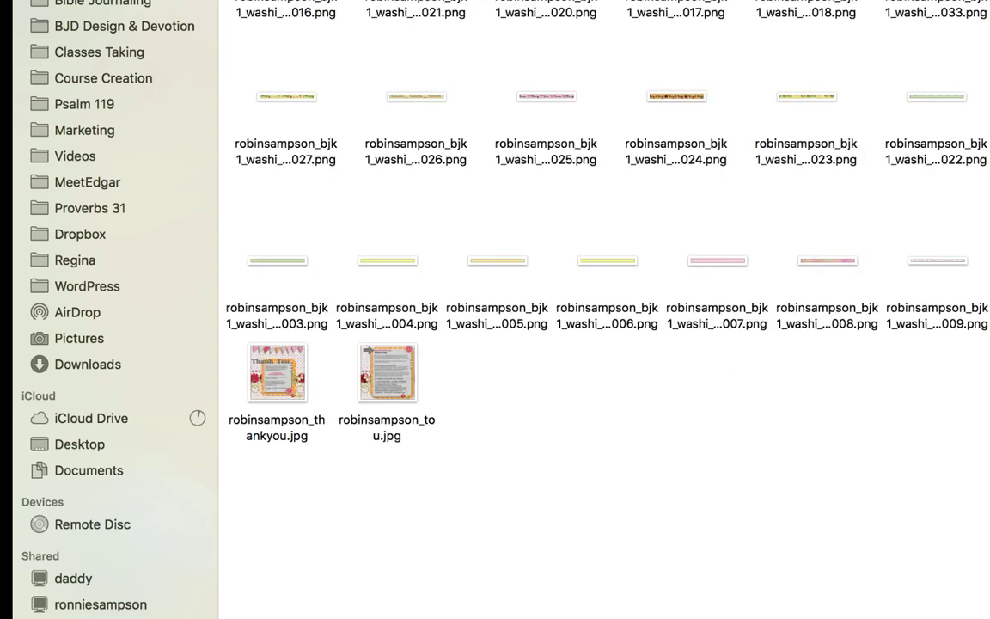
{"action": "key", "text": "super+plus"}
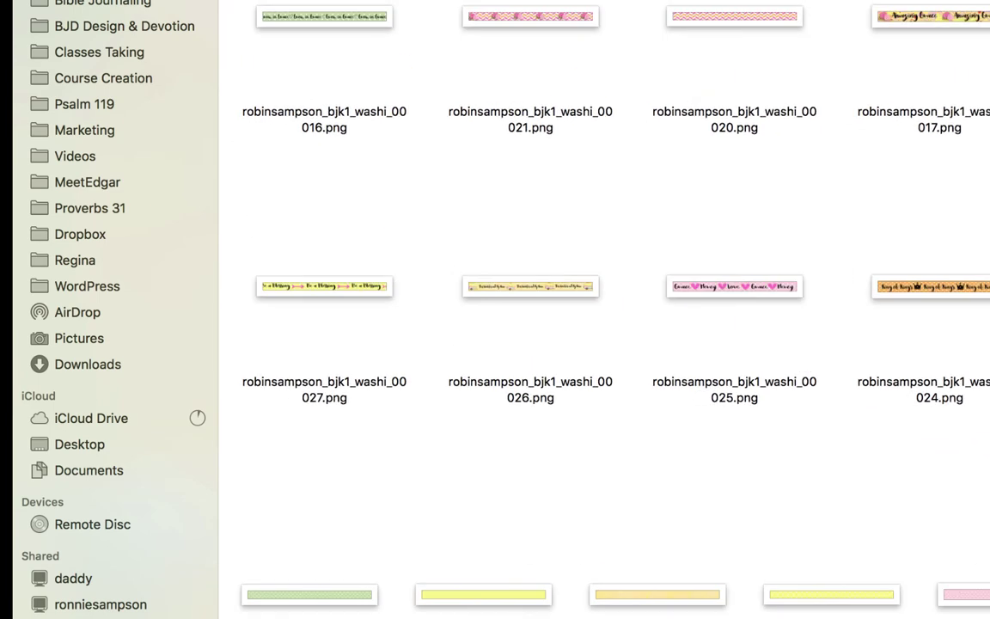
{"action": "key", "text": "super+plus"}
{"action": "key", "text": "super+plus"}
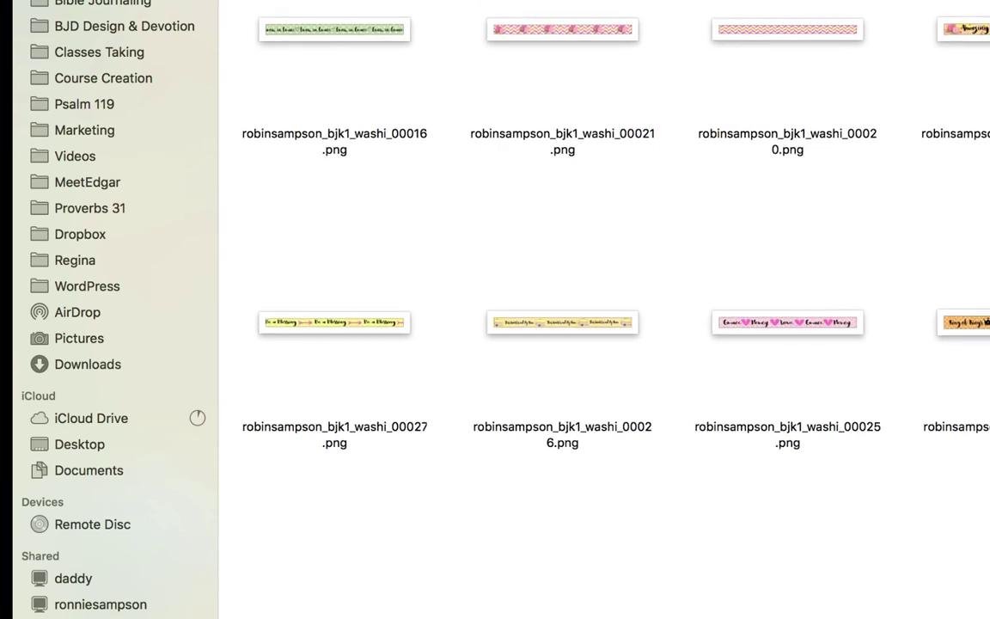
{"action": "key", "text": "super+plus"}
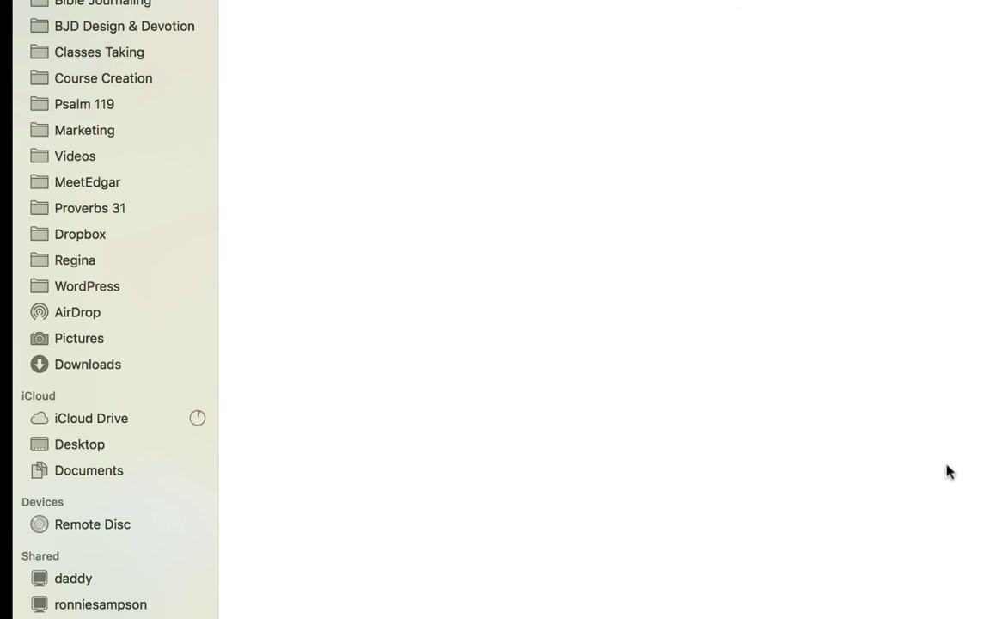
- Examine the letter-size paper PDFs with enlarged thumbnails and return to the parent folder
{"action": "key", "text": "super+minus"}
{"action": "key", "text": "super+plus"}
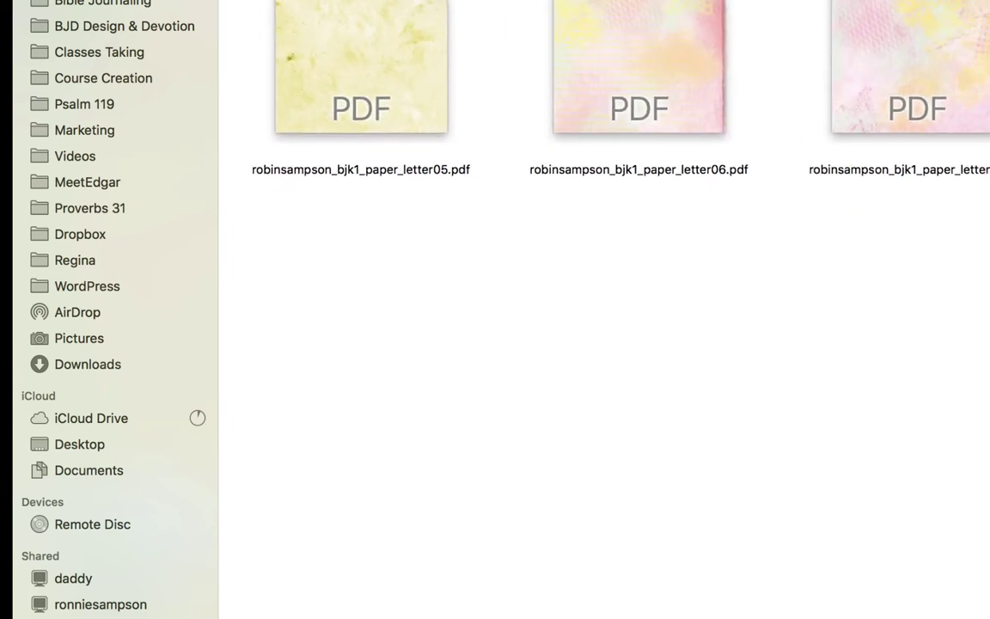
{"action": "key", "text": "super+["}
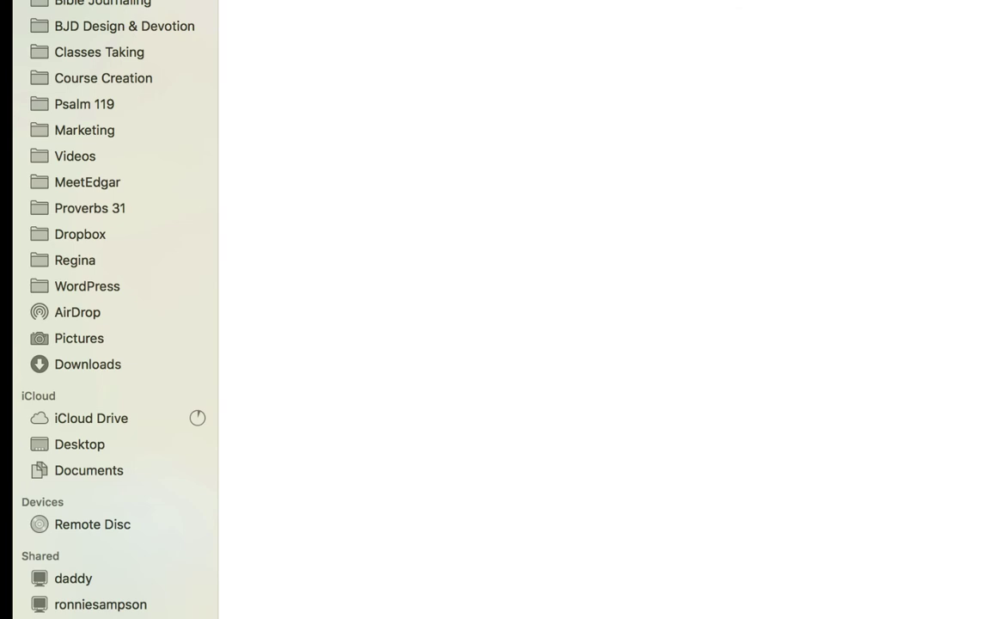
- Open the paintoverlays_01a folder, browse its paint overlay images and return to the kit's folder
{"action": "double_click", "coordinate": [290, 128]}
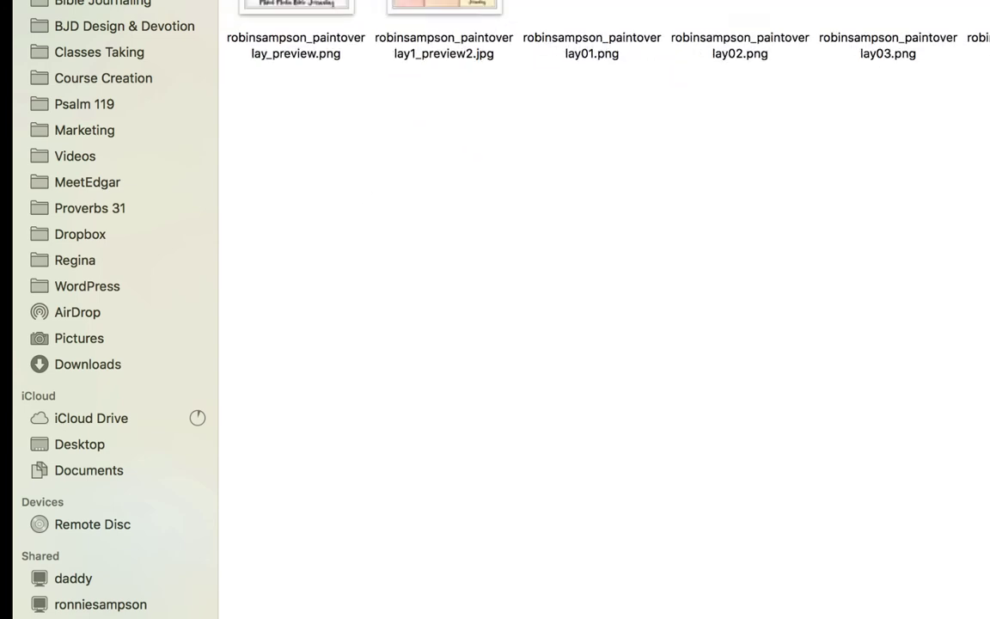
{"action": "scroll", "coordinate": [851, 402], "scroll_direction": "right", "scroll_amount": 15}
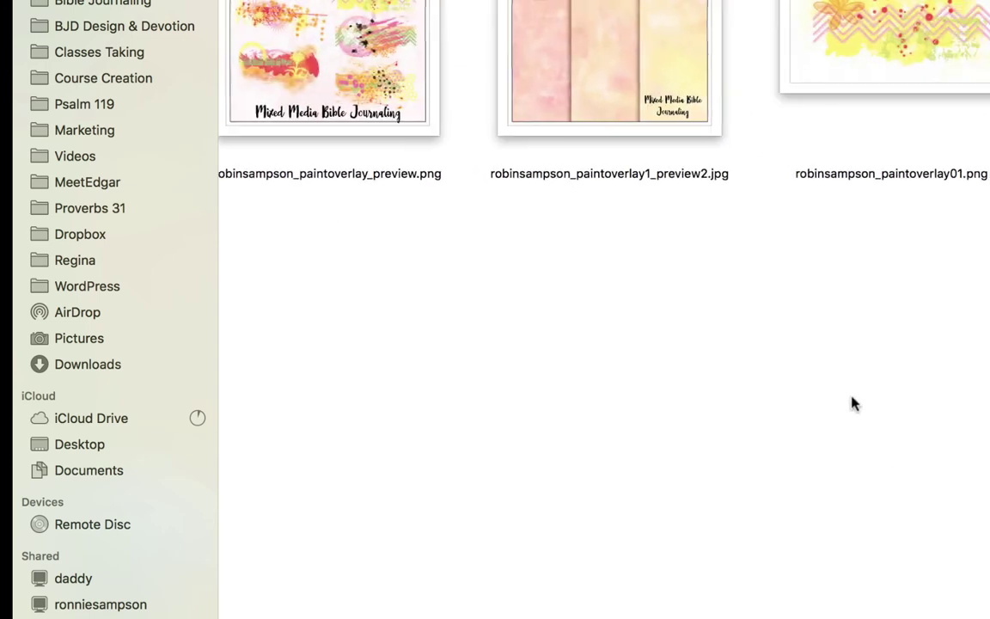
{"action": "scroll", "coordinate": [852, 403], "scroll_direction": "left", "scroll_amount": 15}
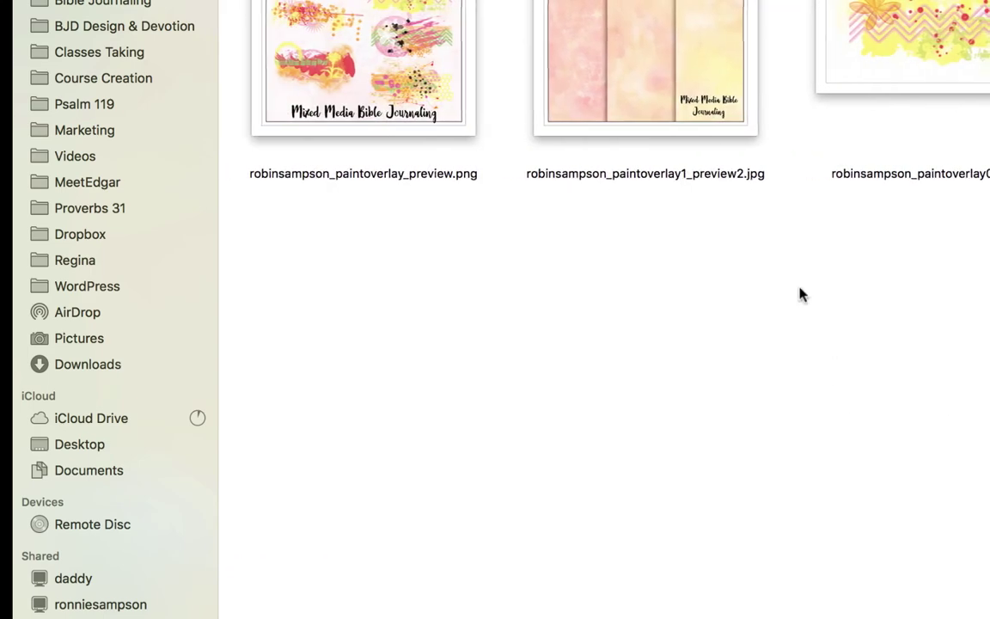
{"action": "key", "text": "super+["}
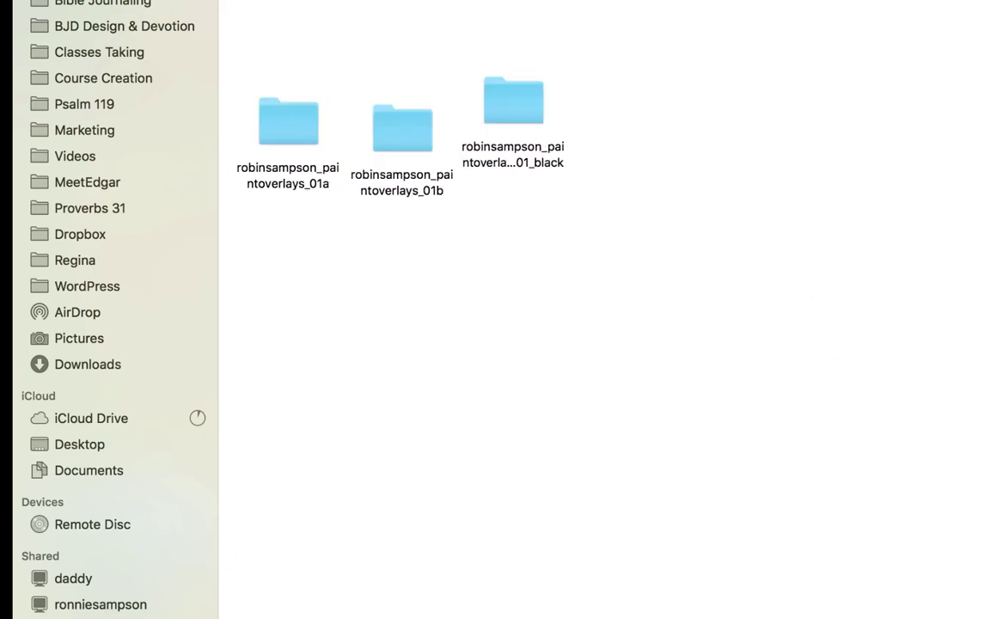
{"action": "key", "text": "super+["}
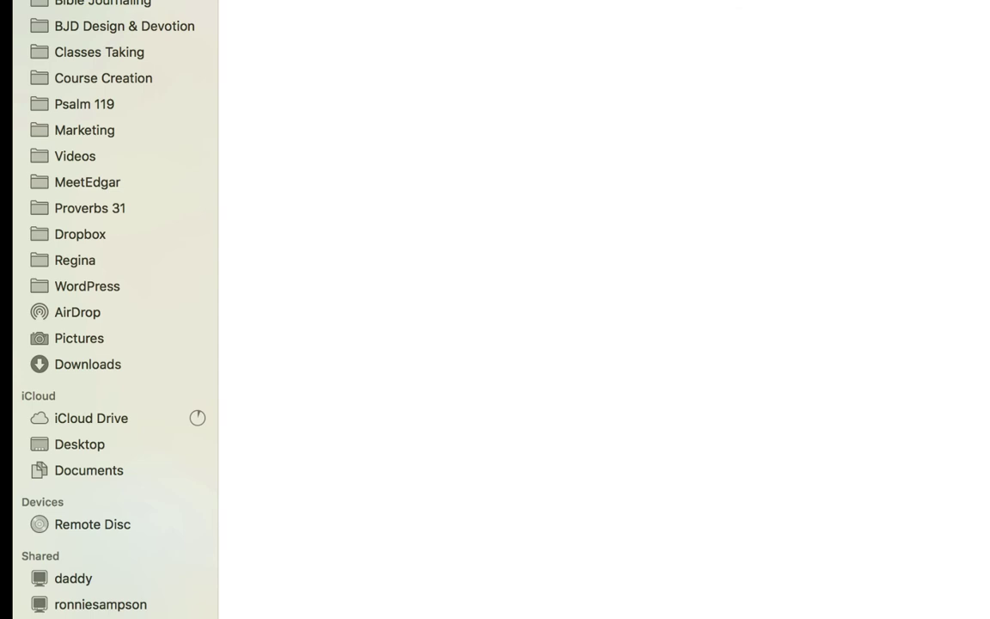
- Open the 12x12 background paper biblejournalkit01_pp02.jpg in Adobe Photoshop CC 2017
{"action": "right_click", "coordinate": [384, 1]}
{"action": "mouse_move", "coordinate": [581, 2]}
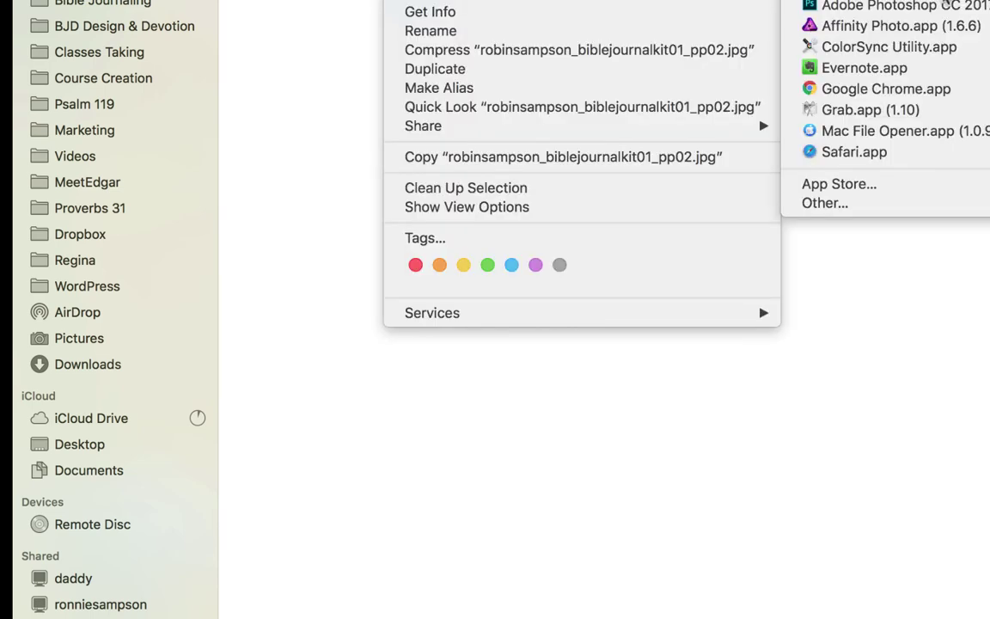
{"action": "left_click", "coordinate": [946, 7]}
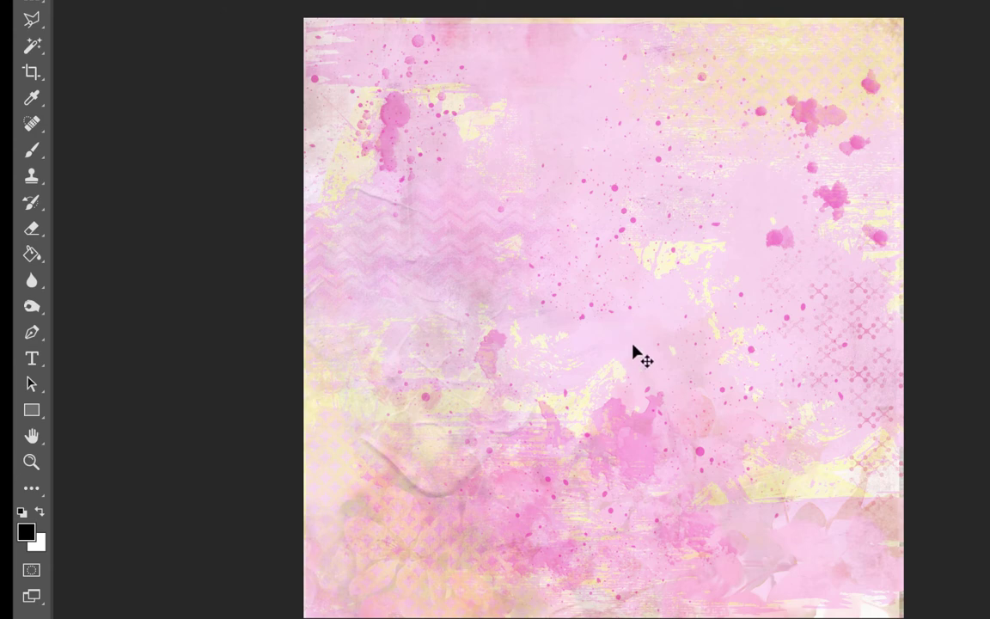
- Take the Finder window out of full screen and place it over the lower half of the open background paper
{"action": "right_click", "coordinate": [199, 615]}
{"action": "left_click", "coordinate": [204, 436]}
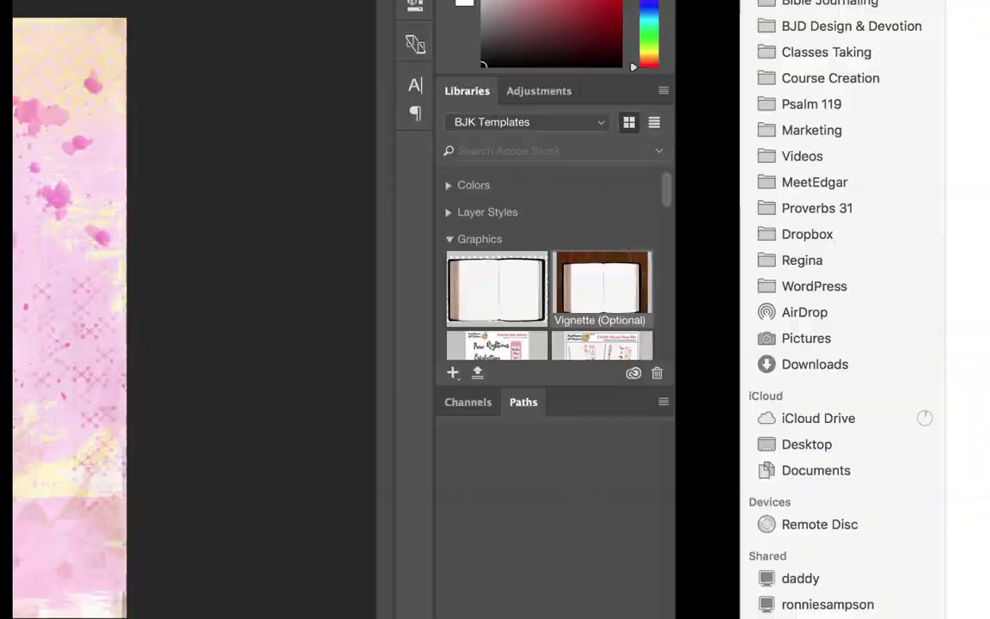
{"action": "key", "text": "ctrl+super+f"}
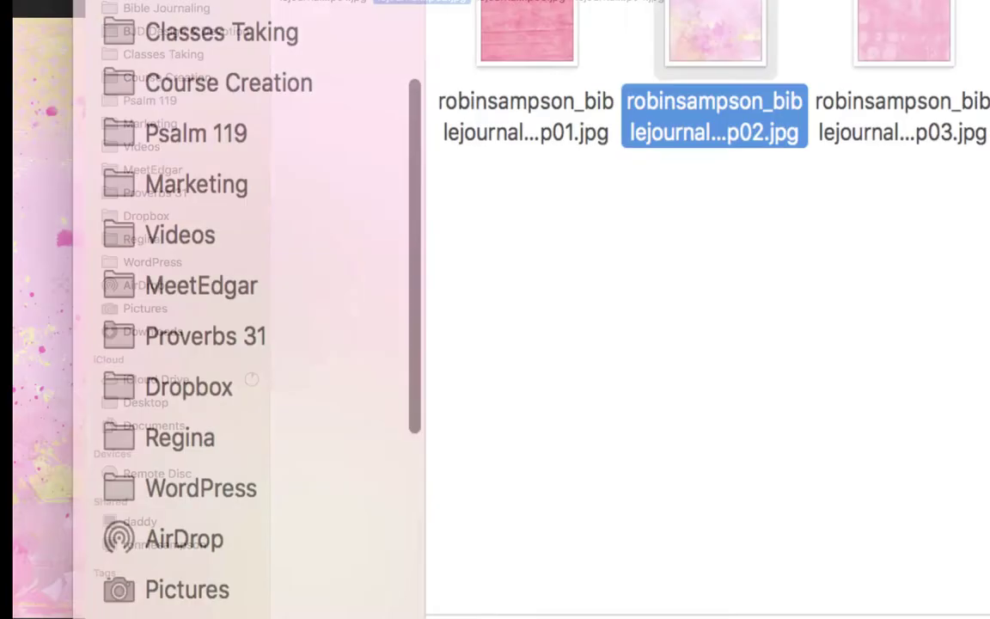
{"action": "left_click_drag", "start_coordinate": [440, 2], "coordinate": [257, 268]}
{"action": "left_click_drag", "start_coordinate": [290, 229], "coordinate": [265, 353]}
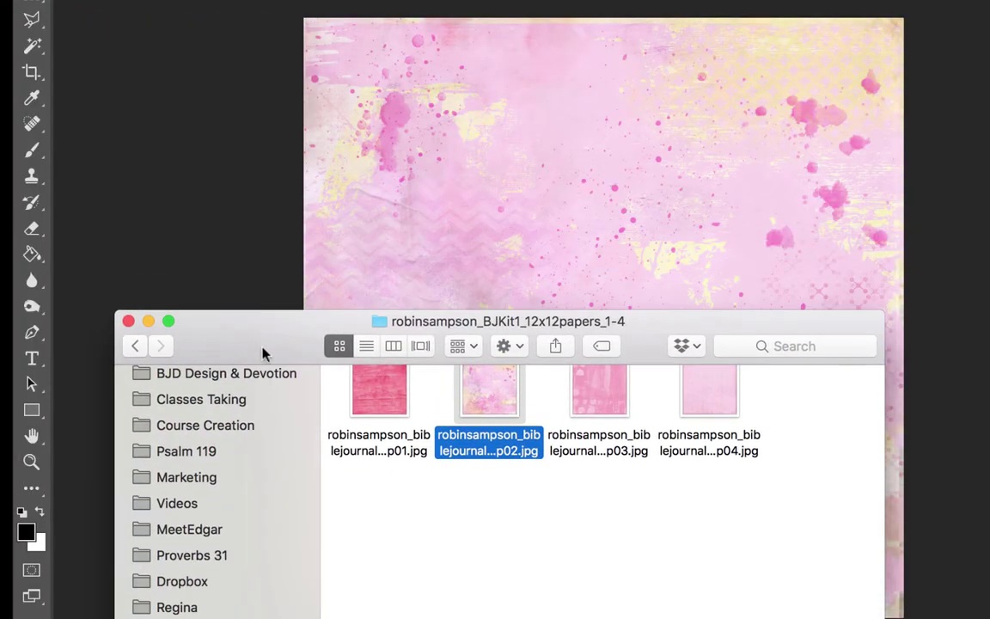
{"action": "scroll", "coordinate": [477, 543], "scroll_direction": "up", "scroll_amount": 2}
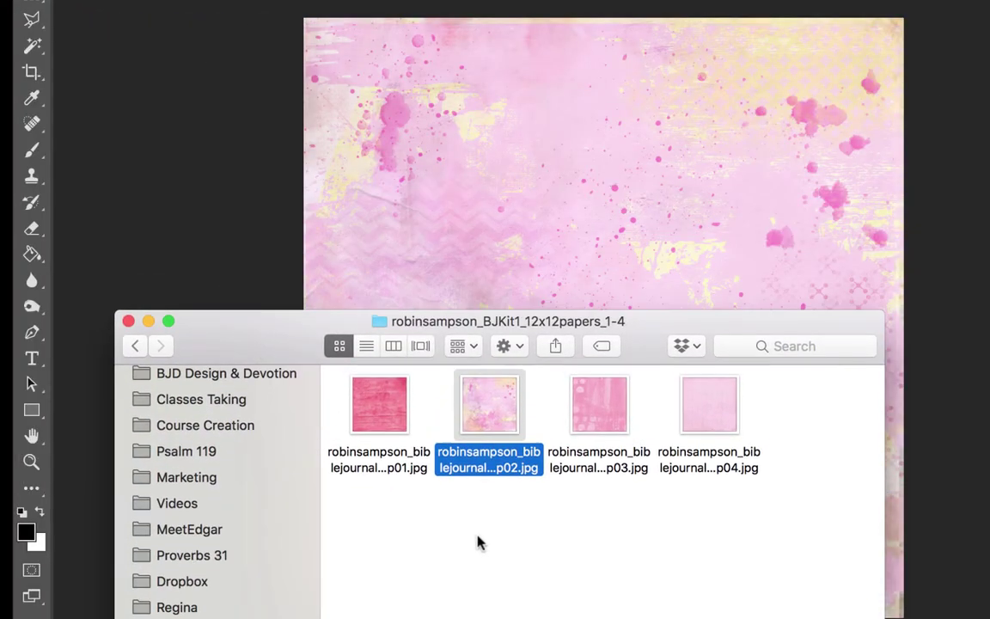
- Go back from the 12x12 papers folder and open the paintoverlays_01a folder inside the Grace overlays folder
{"action": "left_click", "coordinate": [135, 345]}
{"action": "left_click", "coordinate": [673, 516]}
{"action": "double_click", "coordinate": [673, 516]}
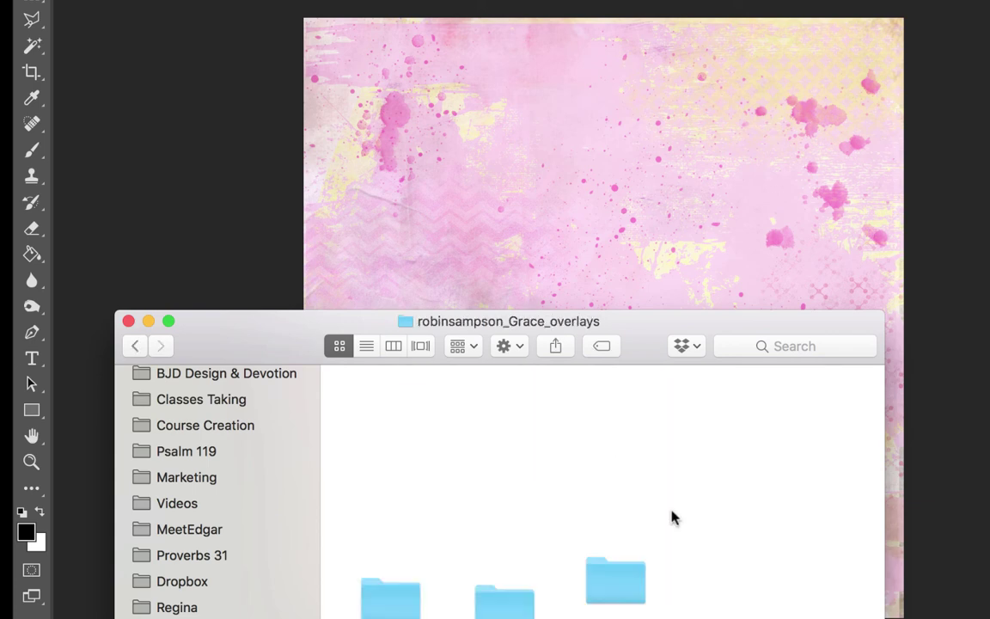
{"action": "double_click", "coordinate": [397, 606]}
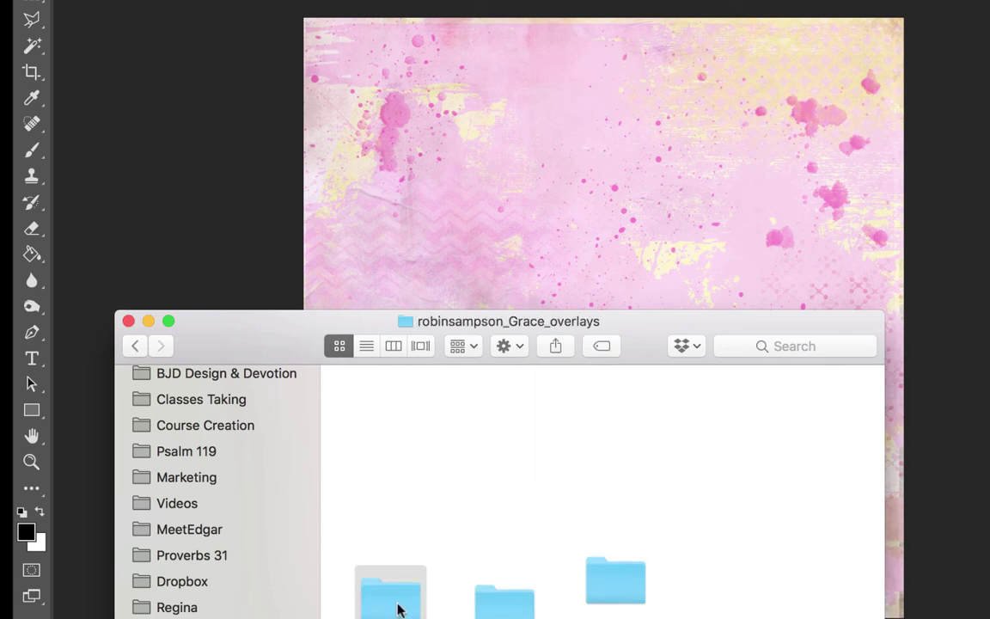
- Place the orange paint overlay with black dots on the background paper, enlarged across its upper right area
{"action": "scroll", "coordinate": [480, 569], "scroll_direction": "right", "scroll_amount": 10}
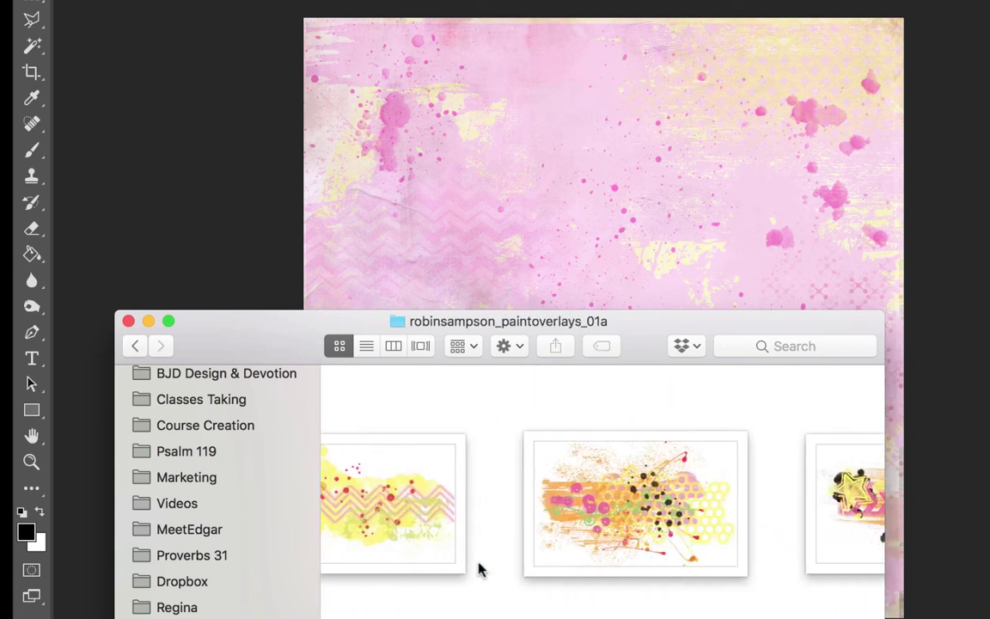
{"action": "left_click_drag", "start_coordinate": [607, 522], "coordinate": [752, 159]}
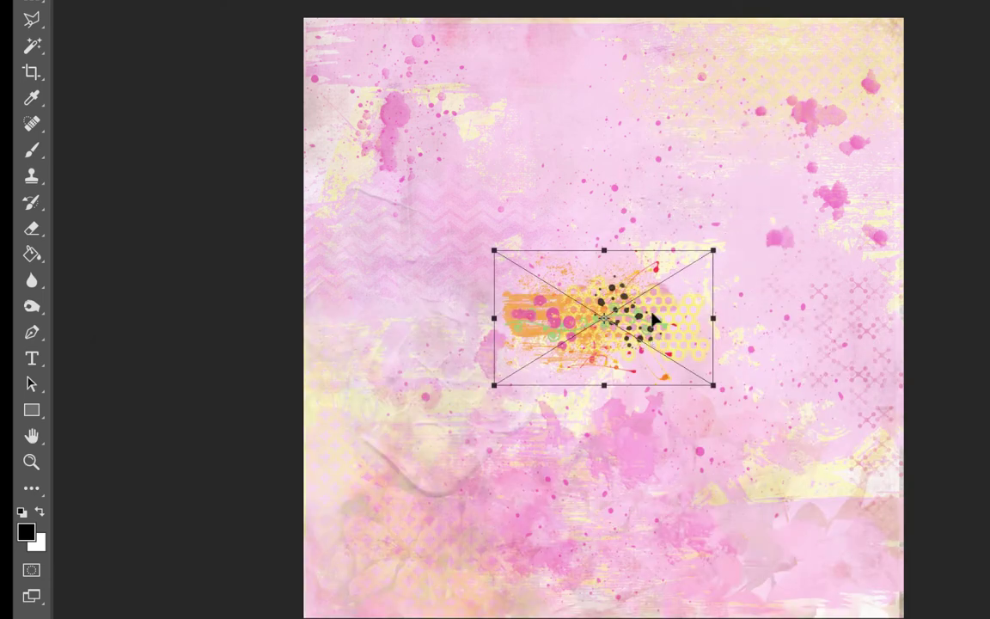
{"action": "left_click_drag", "start_coordinate": [657, 321], "coordinate": [821, 102]}
{"action": "key", "text": "Return"}
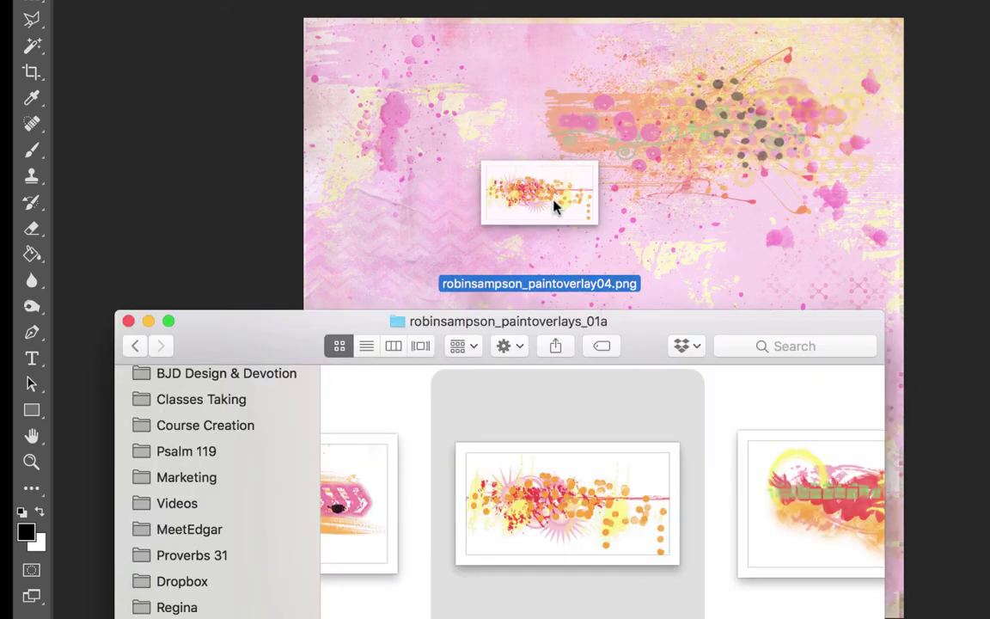
- Place the paintoverlay04.png overlay on the background paper near its middle
{"action": "left_click_drag", "start_coordinate": [552, 206], "coordinate": [553, 199]}
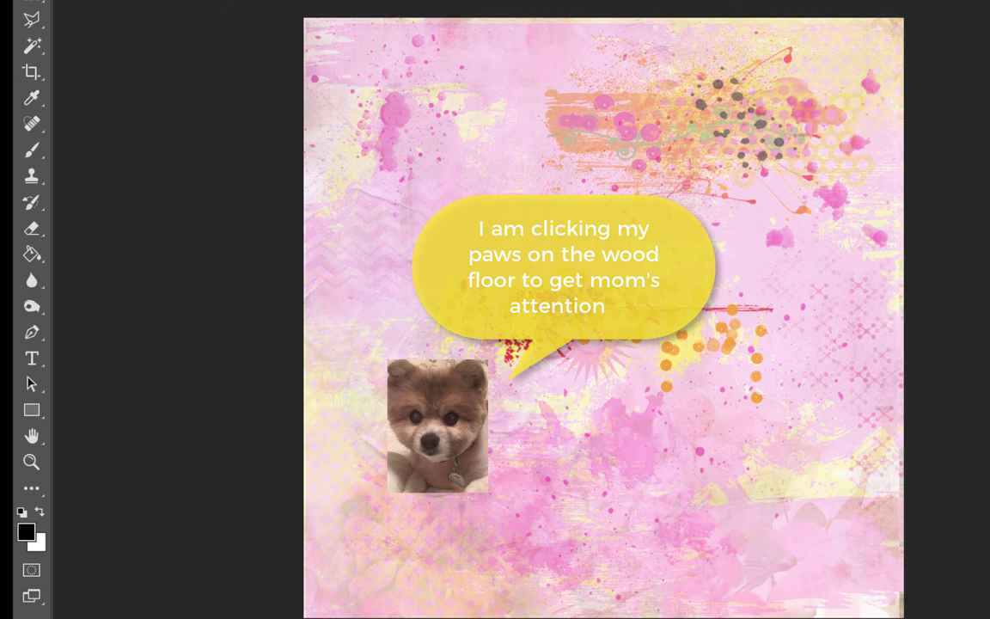
- Rotate the orange-dotted paint overlay about a quarter turn clockwise and enlarge it along the left side of the background paper
{"action": "key", "text": "ctrl+t"}
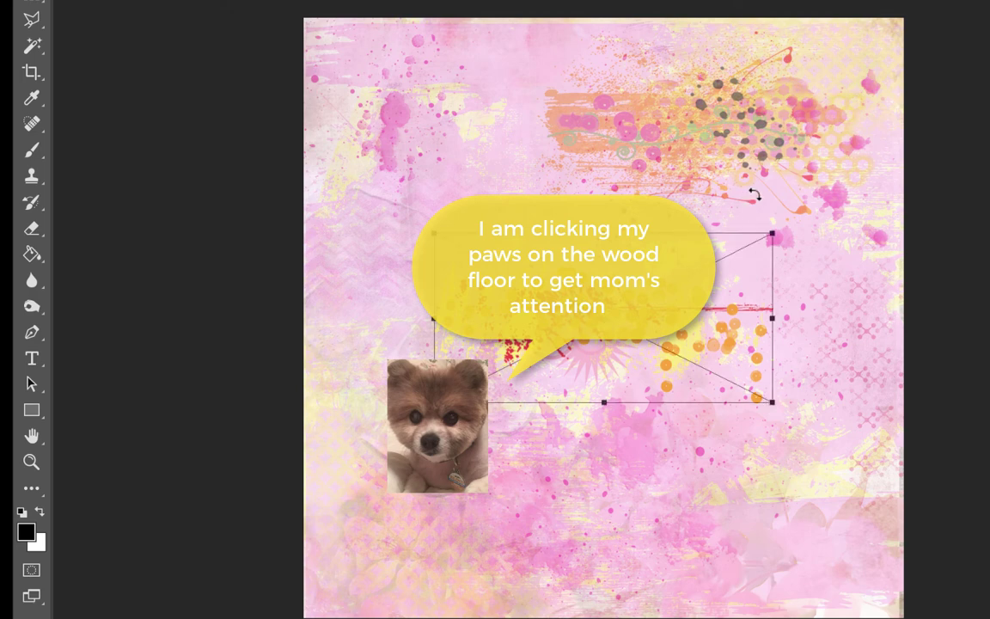
{"action": "left_click_drag", "start_coordinate": [751, 192], "coordinate": [747, 482]}
{"action": "left_click_drag", "start_coordinate": [671, 429], "coordinate": [462, 469]}
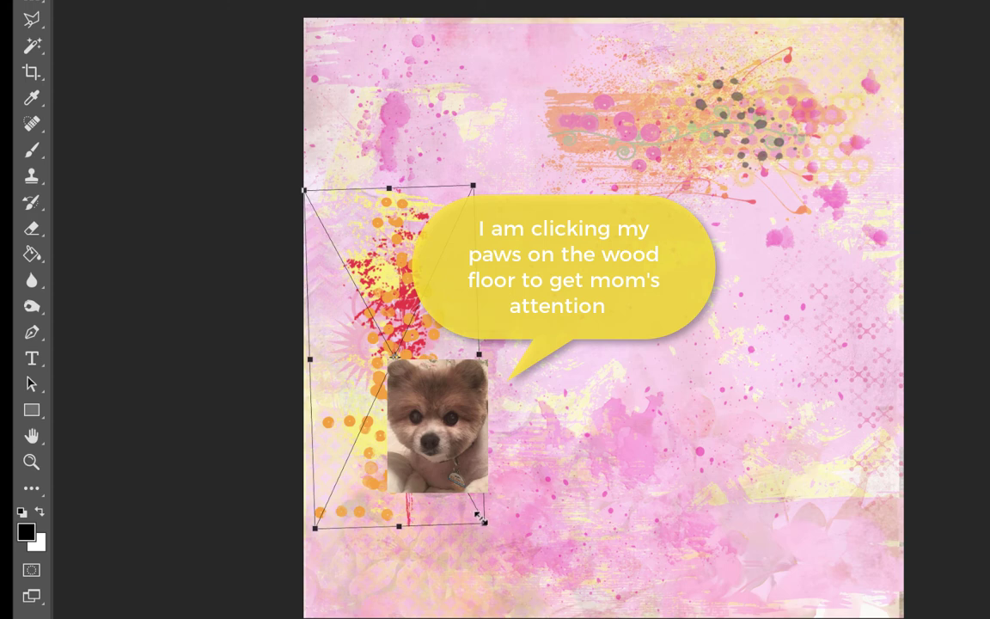
{"action": "left_click_drag", "start_coordinate": [484, 522], "coordinate": [546, 600]}
{"action": "left_click_drag", "start_coordinate": [538, 190], "coordinate": [566, 157]}
{"action": "key", "text": "Return"}
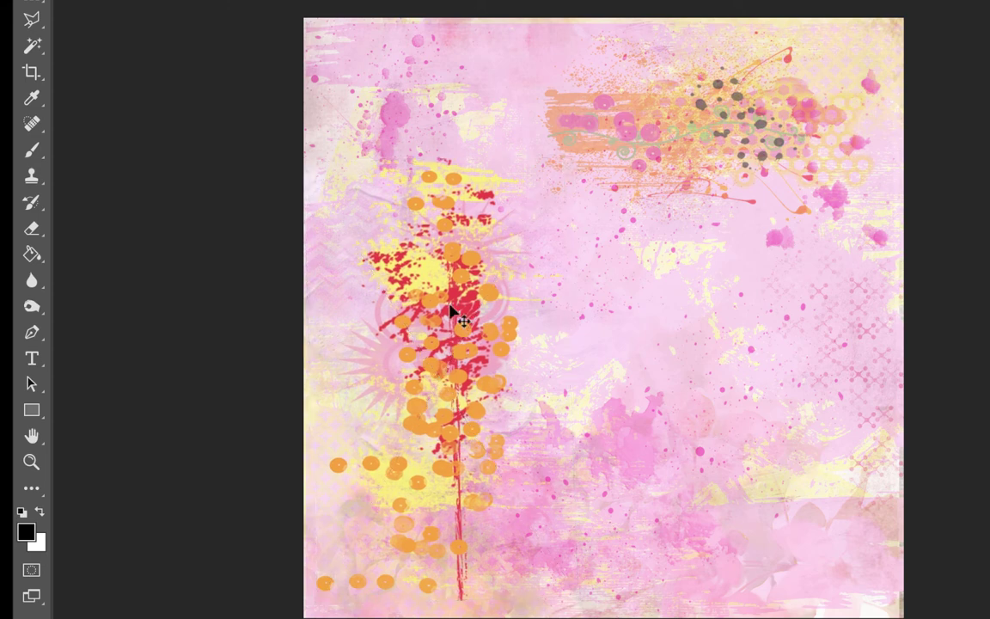
{"action": "key", "text": "ctrl+t"}
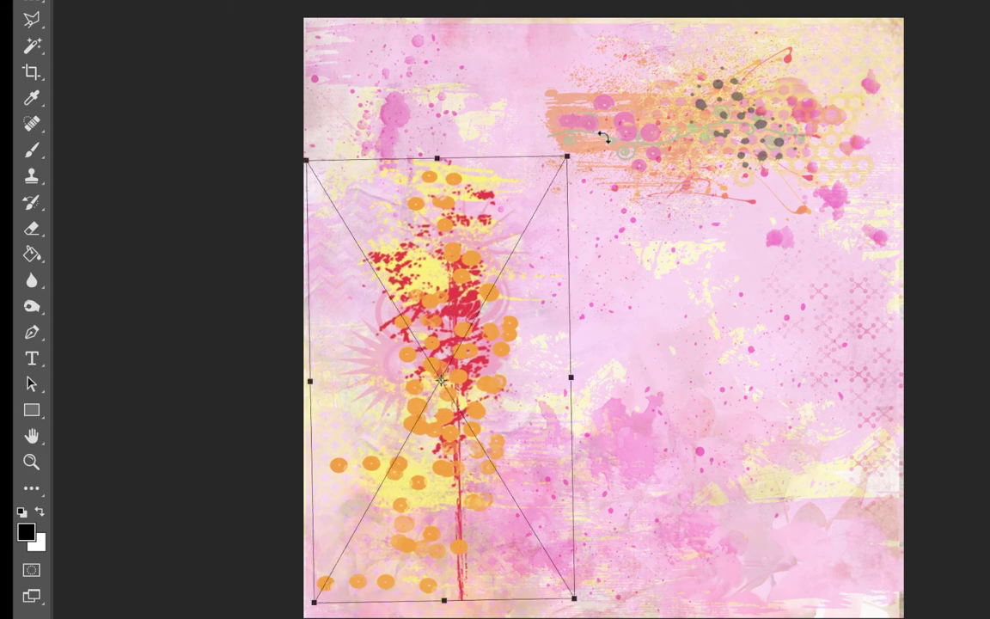
{"action": "left_click_drag", "start_coordinate": [596, 129], "coordinate": [601, 132]}
{"action": "key", "text": "Return"}
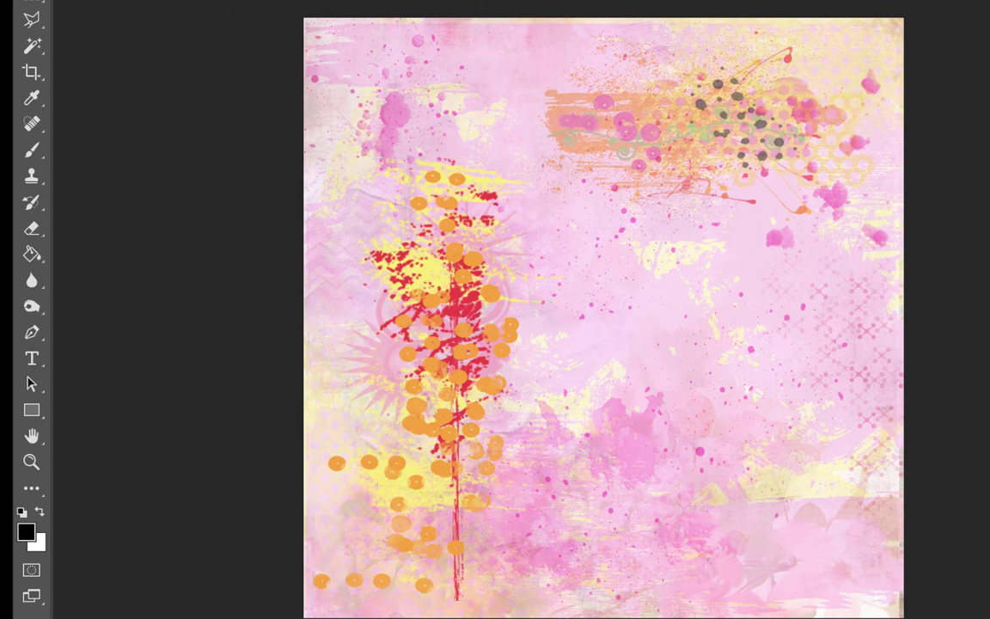
- Try the Multiply blend mode on the upright dotted overlay and step onward to a softer blend with the paper
{"action": "key", "text": "shift+alt+m"}
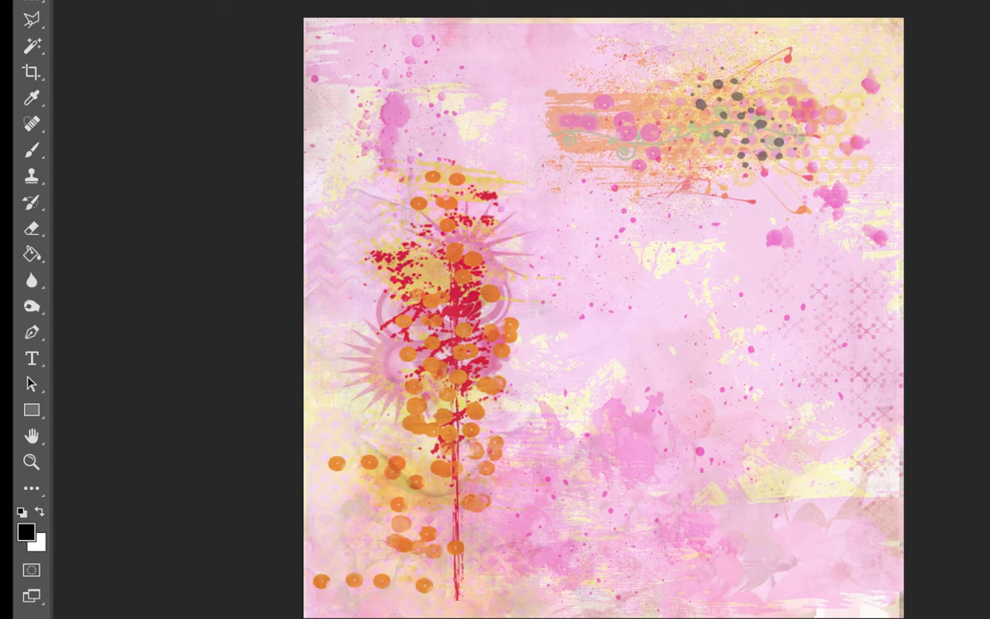
{"action": "key", "text": "shift+plus"}
{"action": "key", "text": "shift+plus"}
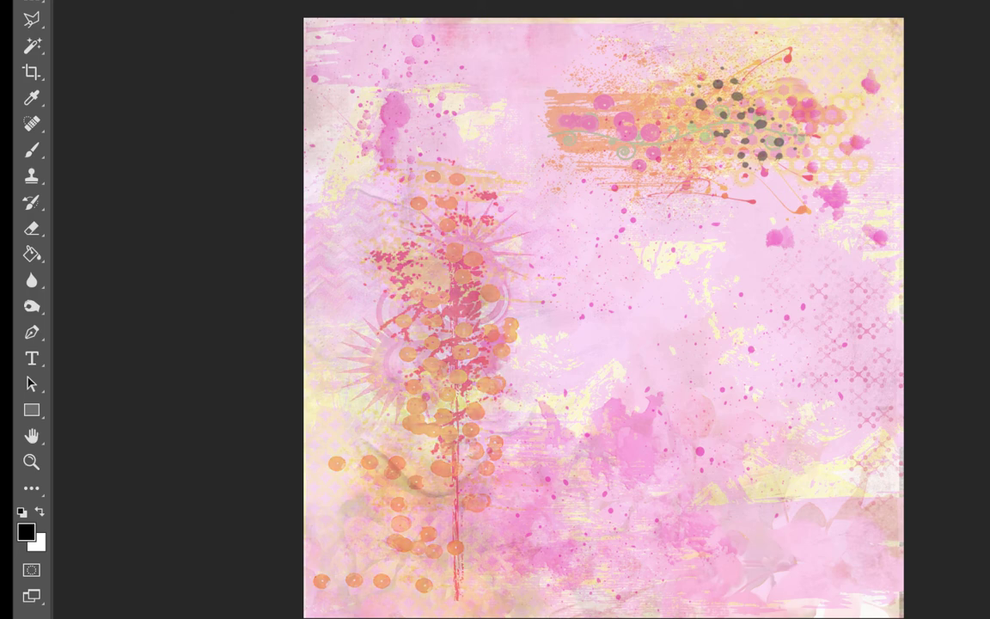
- Switch to Finder, go back to the Amazing Grace Digital Files - ZIPs folder and open the grace_elements folder
{"action": "key", "text": "super+Tab"}
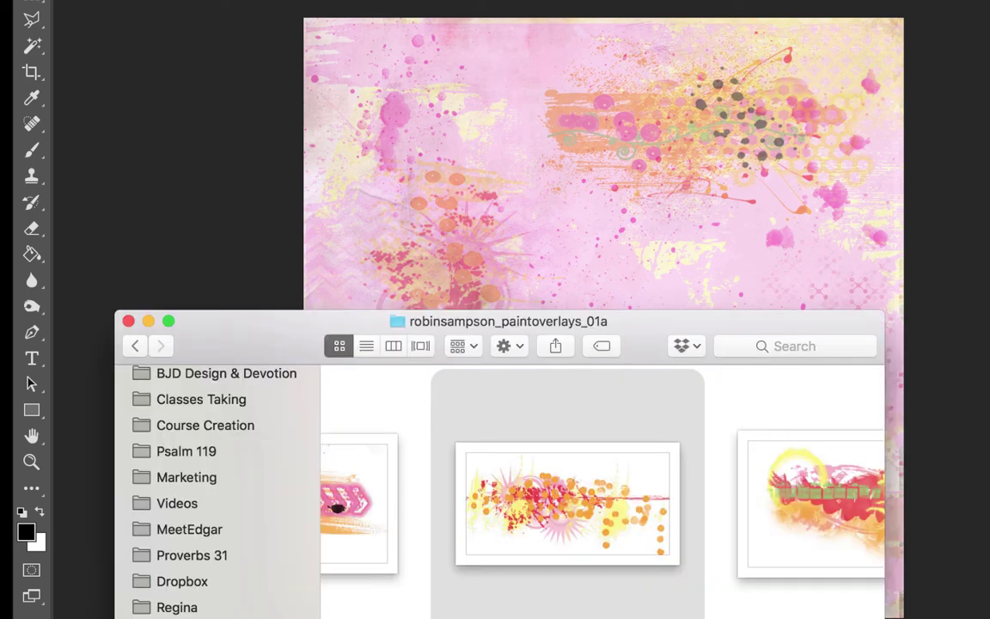
{"action": "scroll", "coordinate": [415, 531], "scroll_direction": "left", "scroll_amount": 5}
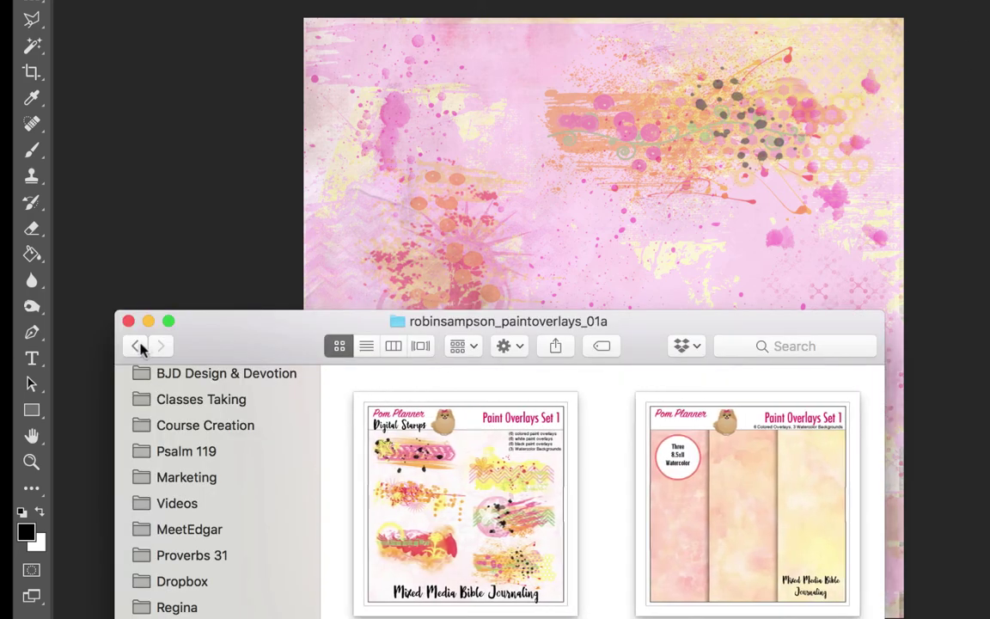
{"action": "left_click", "coordinate": [135, 345]}
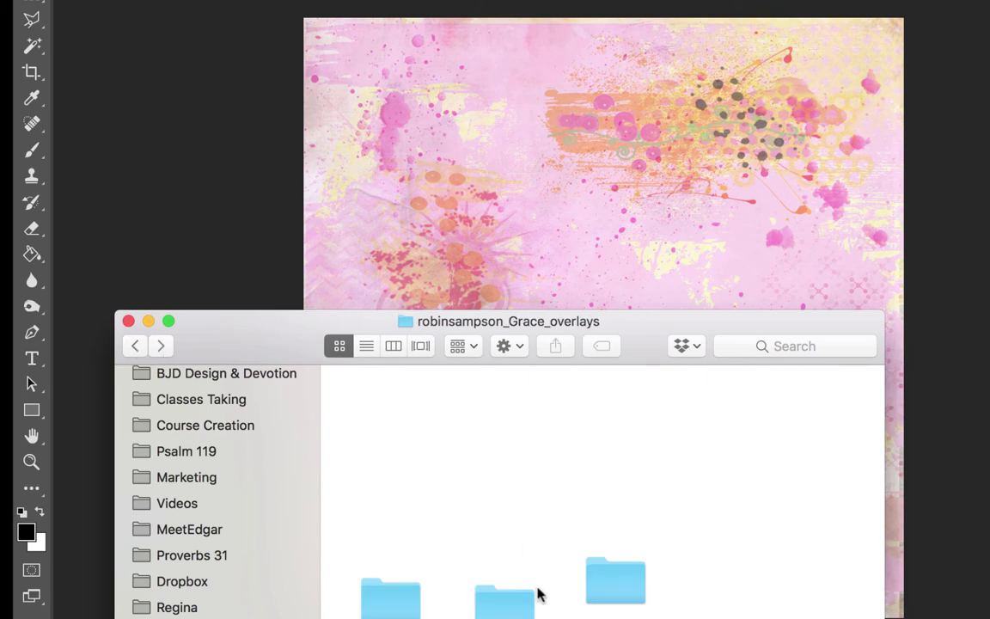
{"action": "left_click", "coordinate": [135, 346]}
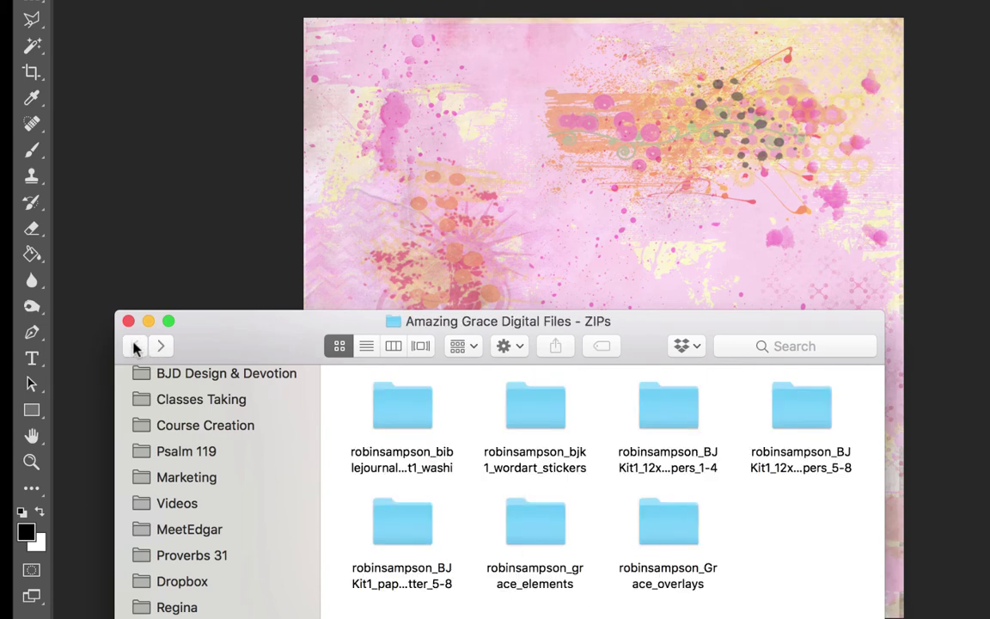
{"action": "double_click", "coordinate": [542, 525]}
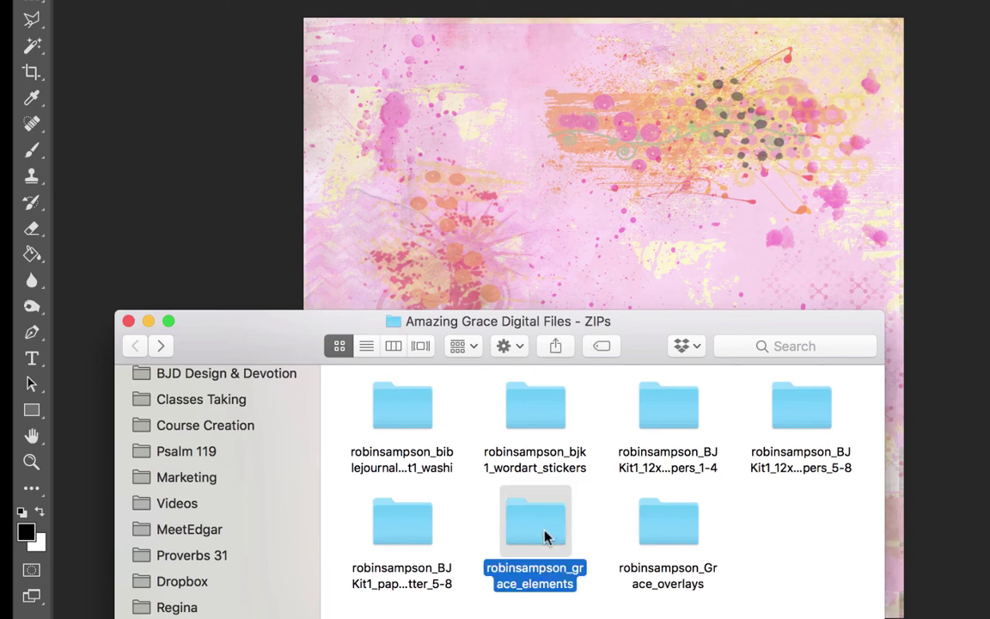
- Place the yellow camper element, scaled down, in the lower left part of the background paper and give it a drop shadow
{"action": "scroll", "coordinate": [550, 537], "scroll_direction": "down", "scroll_amount": 3}
{"action": "scroll", "coordinate": [550, 537], "scroll_direction": "down", "scroll_amount": 5}
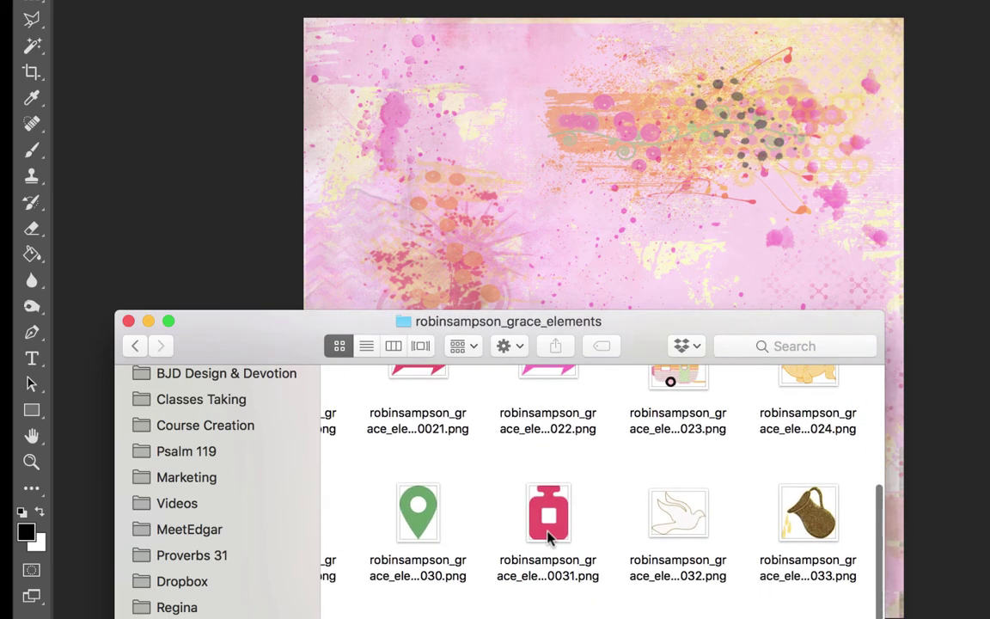
{"action": "scroll", "coordinate": [548, 533], "scroll_direction": "right", "scroll_amount": 2}
{"action": "scroll", "coordinate": [549, 538], "scroll_direction": "up", "scroll_amount": 4}
{"action": "left_click_drag", "start_coordinate": [548, 540], "coordinate": [577, 204]}
{"action": "left_click_drag", "start_coordinate": [903, 83], "coordinate": [533, 375]}
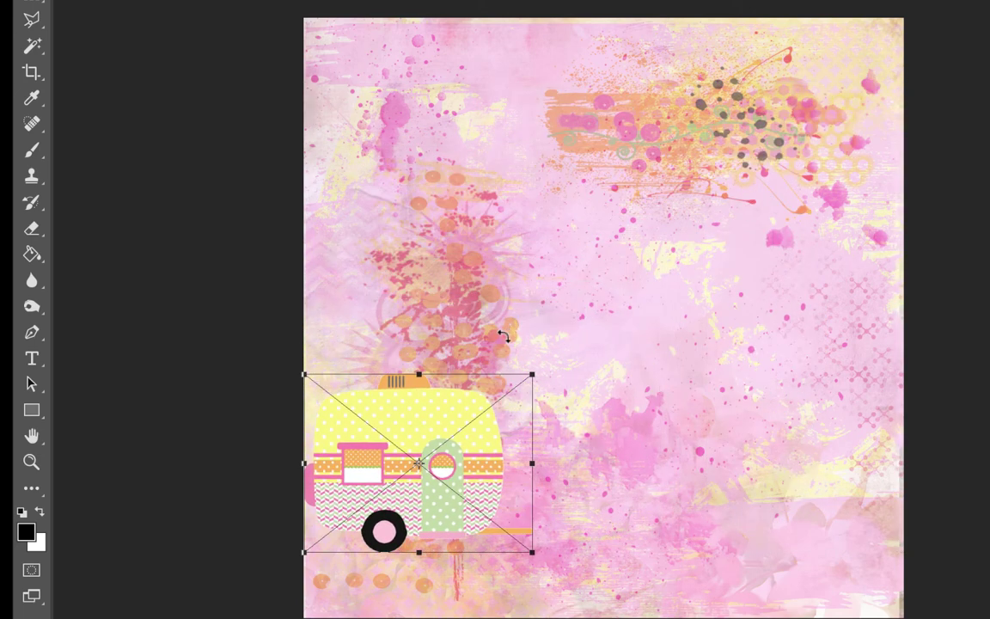
{"action": "left_click_drag", "start_coordinate": [441, 413], "coordinate": [523, 433]}
{"action": "key", "text": "Return"}
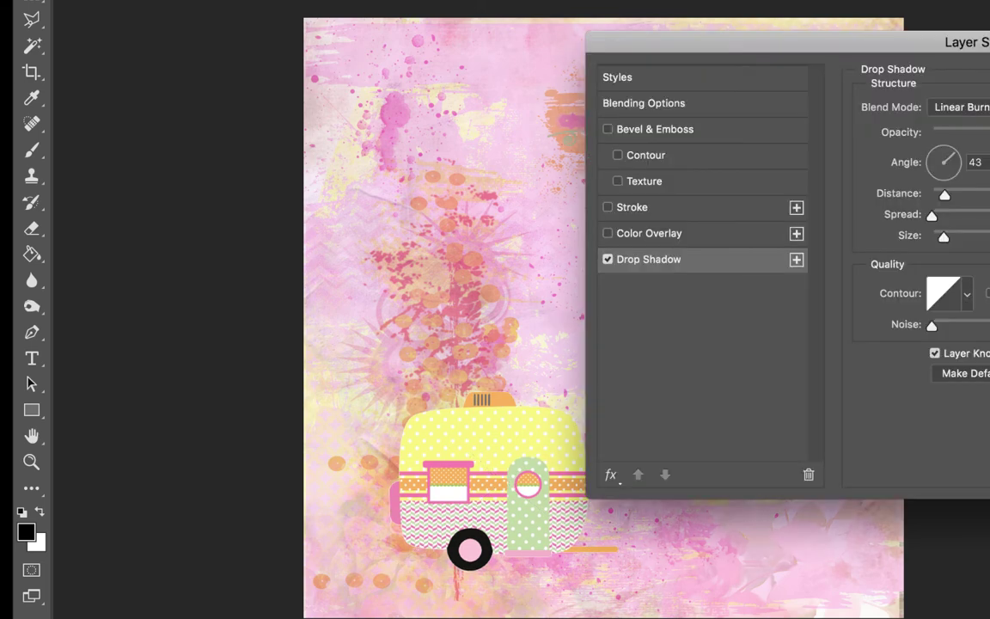
{"action": "key", "text": "Return"}
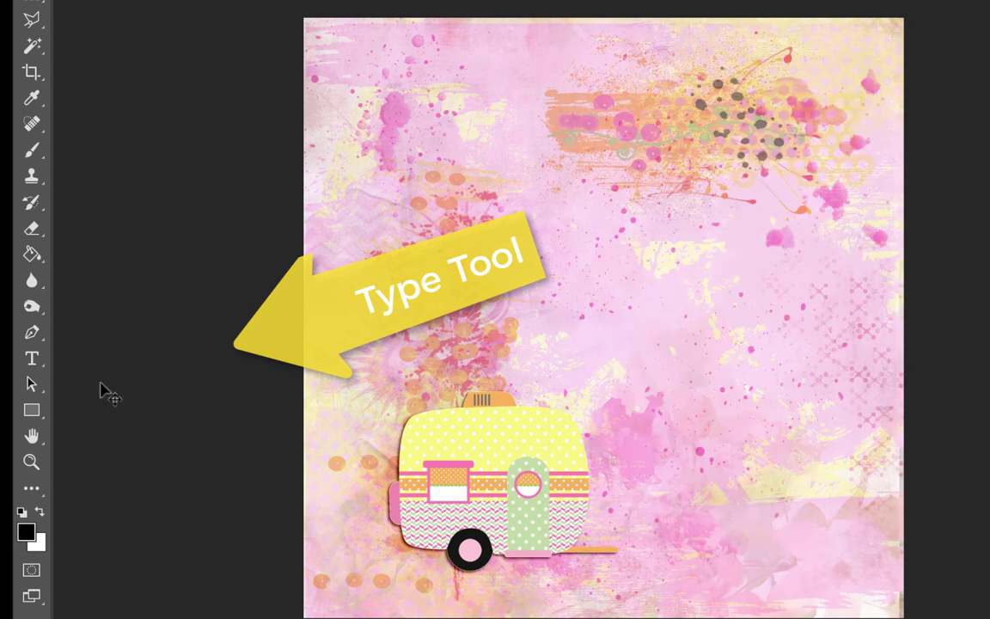
- Add a large text frame across the upper part of the paper with the text "Type in your verse" and select the text
{"action": "left_click", "coordinate": [30, 359]}
{"action": "right_click", "coordinate": [32, 359]}
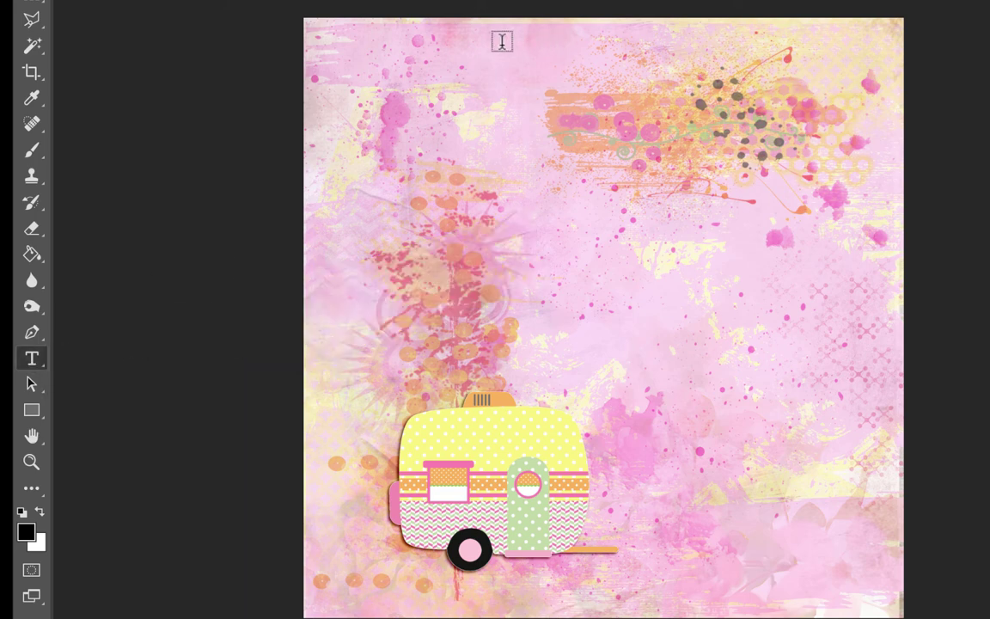
{"action": "left_click_drag", "start_coordinate": [400, 59], "coordinate": [838, 375]}
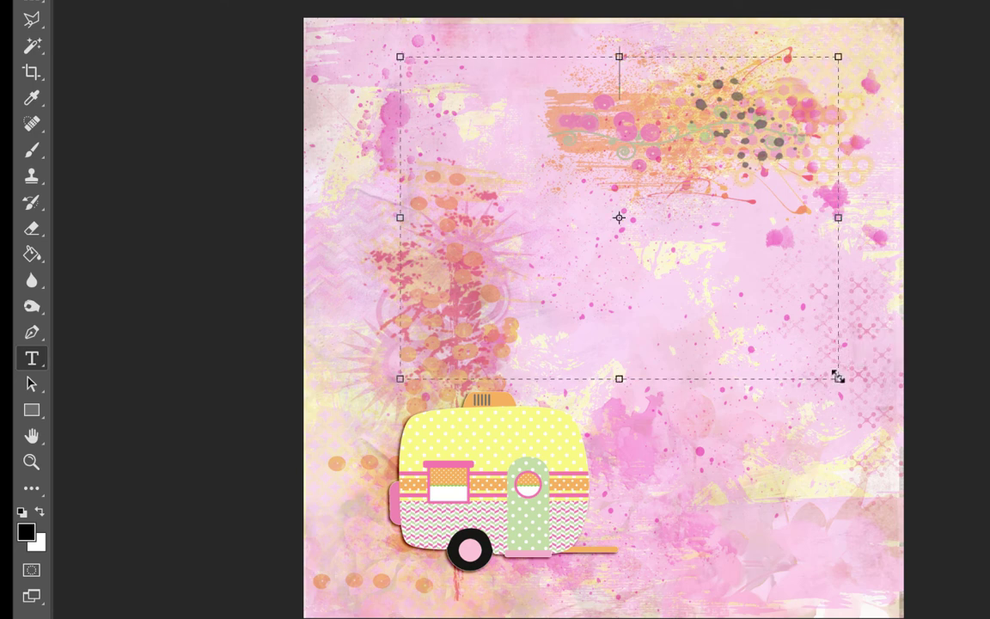
{"action": "type", "text": "Type"}
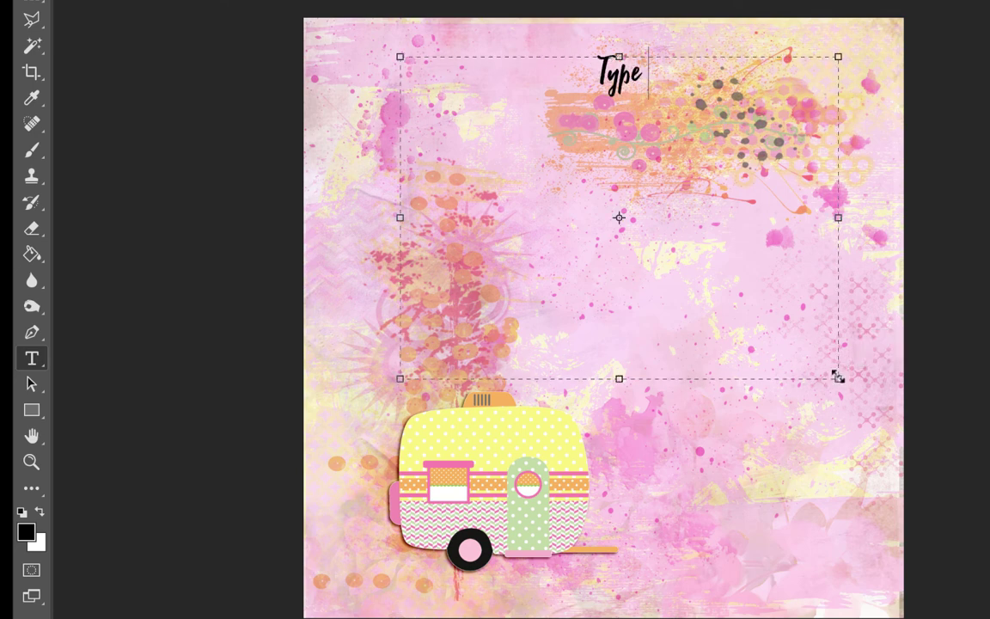
{"action": "type", "text": " in your re"}
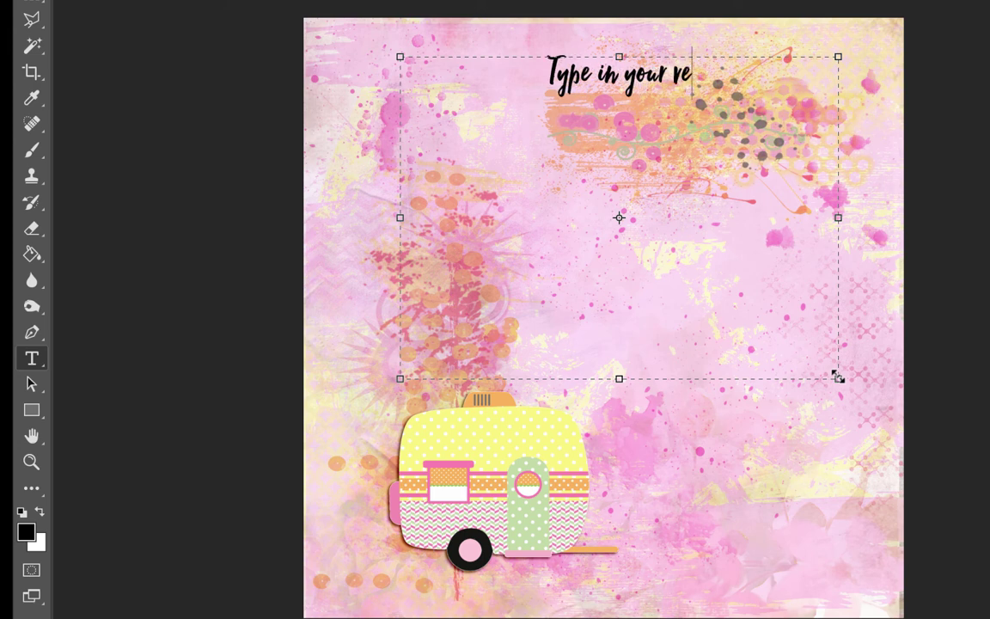
{"action": "key", "text": "BackSpace"}
{"action": "key", "text": "BackSpace"}
{"action": "type", "text": "verse"}
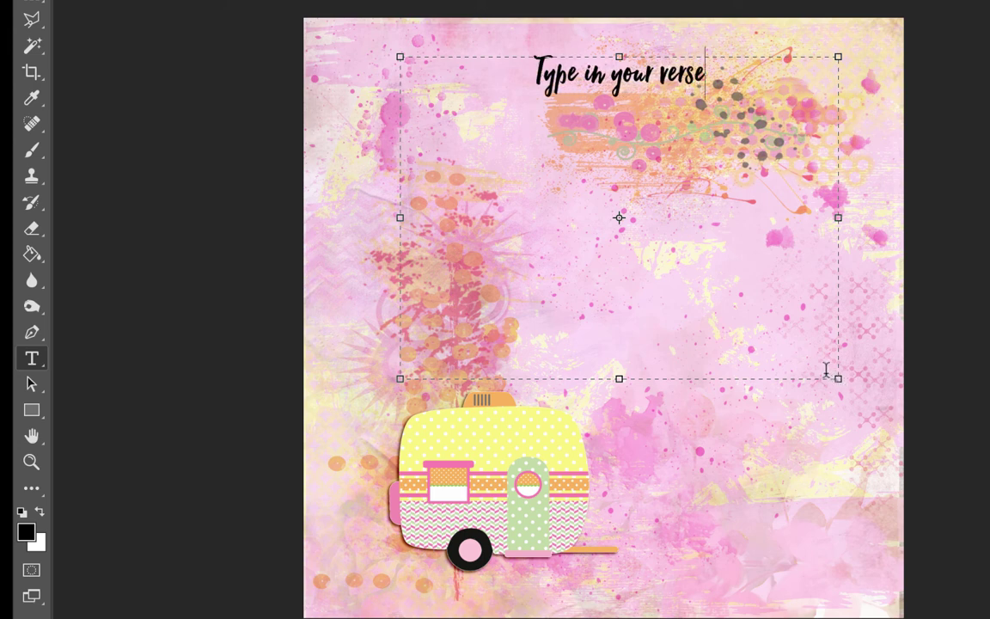
{"action": "key", "text": "ctrl+a"}
{"action": "left_click", "coordinate": [711, 78]}
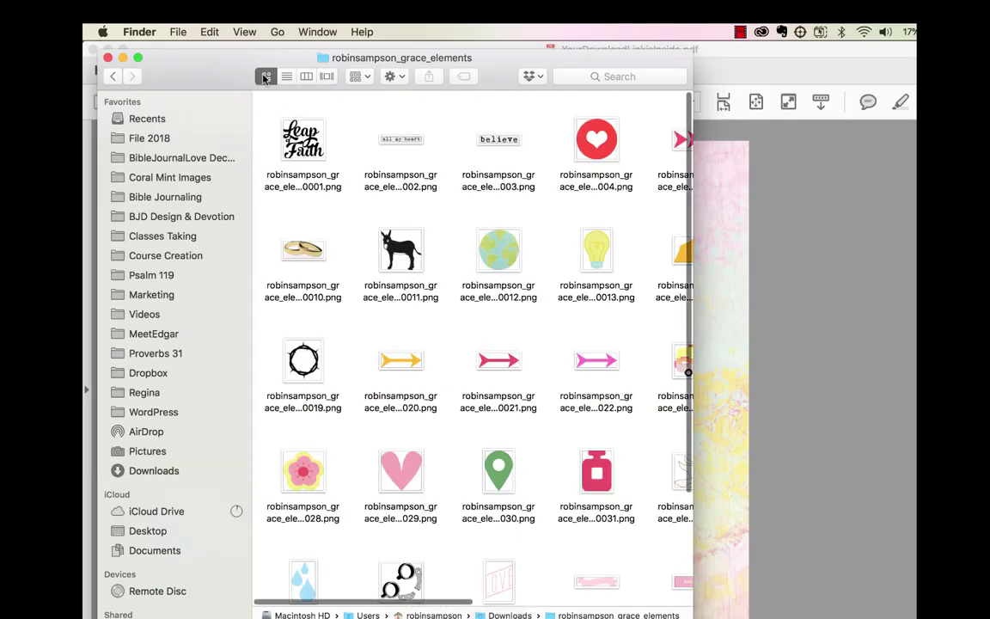
- Make the Finder window full screen, open the light bulb image robinsampson_grace_elements00013.png with Photoshop and shift the bulb slightly right
{"action": "left_click", "coordinate": [138, 58]}
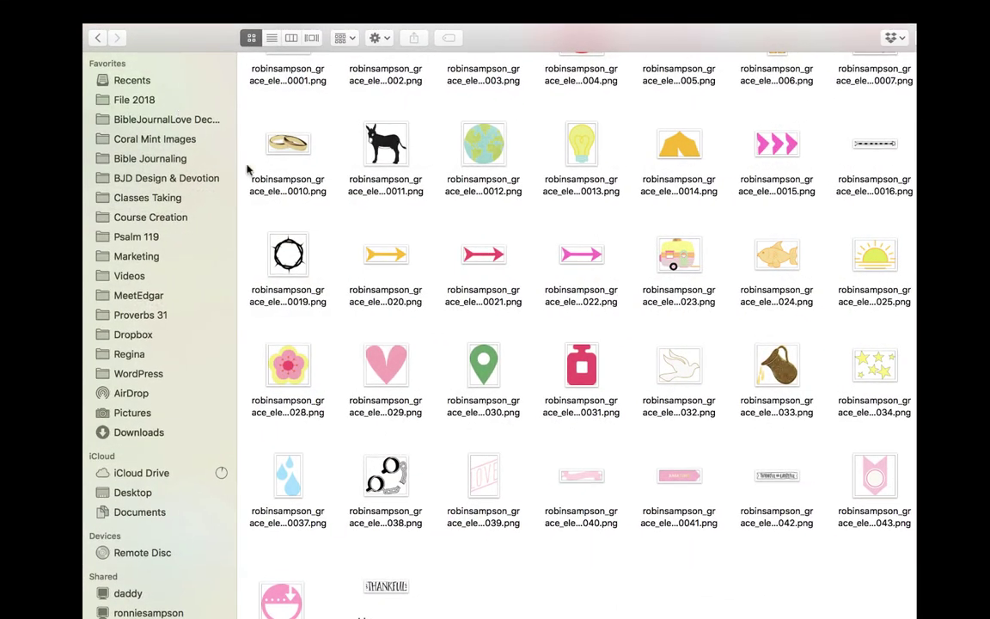
{"action": "scroll", "coordinate": [607, 177], "scroll_direction": "up", "scroll_amount": 2}
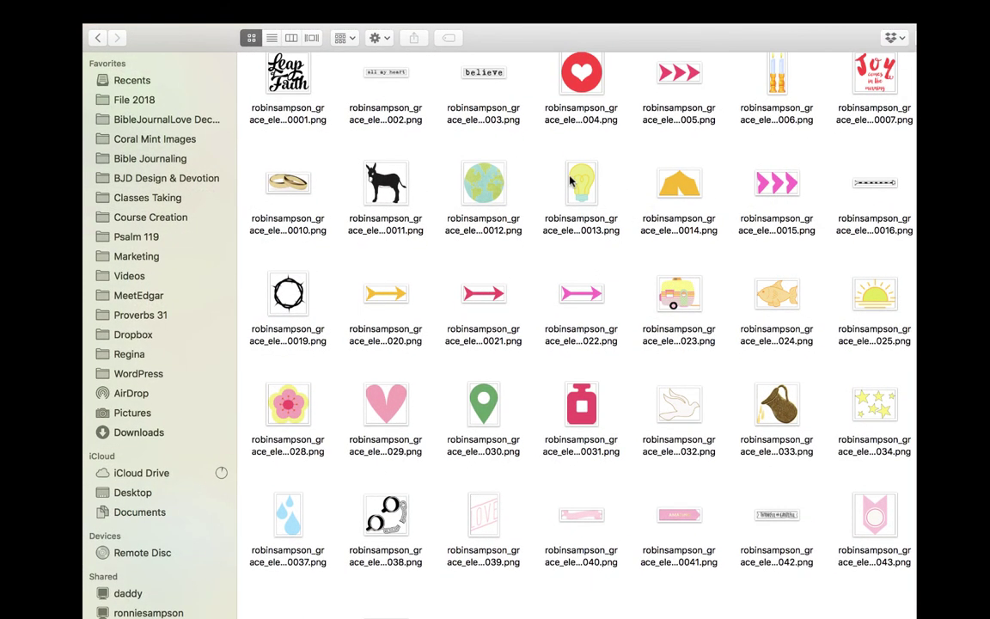
{"action": "right_click", "coordinate": [571, 174]}
{"action": "mouse_move", "coordinate": [587, 198]}
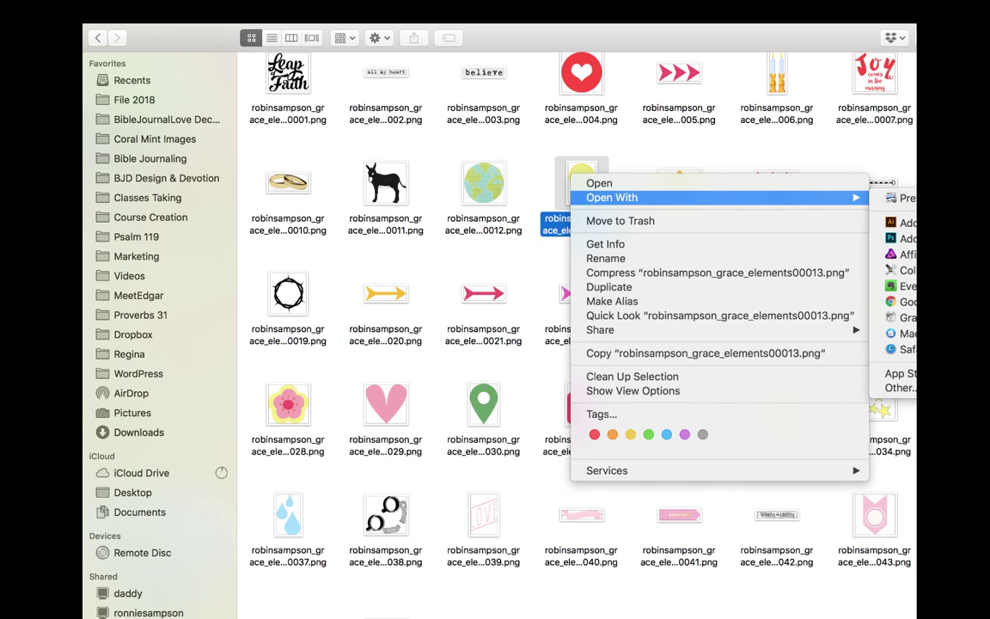
{"action": "left_click", "coordinate": [898, 238]}
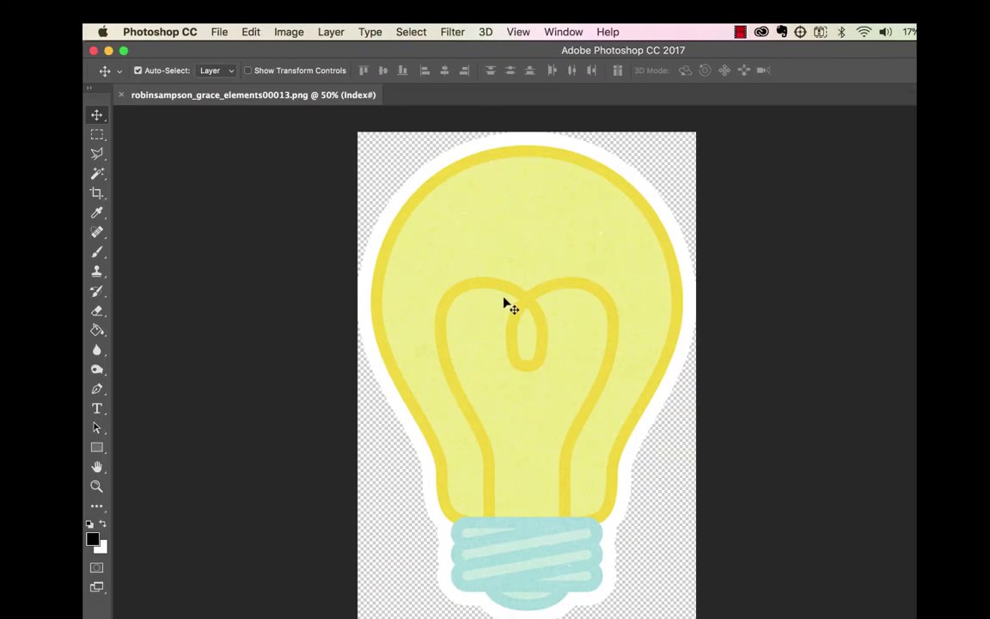
{"action": "mouse_move", "coordinate": [505, 303]}
{"action": "left_mouse_down"}
{"action": "mouse_move", "coordinate": [557, 294]}
{"action": "mouse_move", "coordinate": [371, 353]}
{"action": "mouse_move", "coordinate": [445, 301]}
{"action": "mouse_move", "coordinate": [508, 288]}
{"action": "mouse_move", "coordinate": [515, 303]}
{"action": "left_mouse_up"}
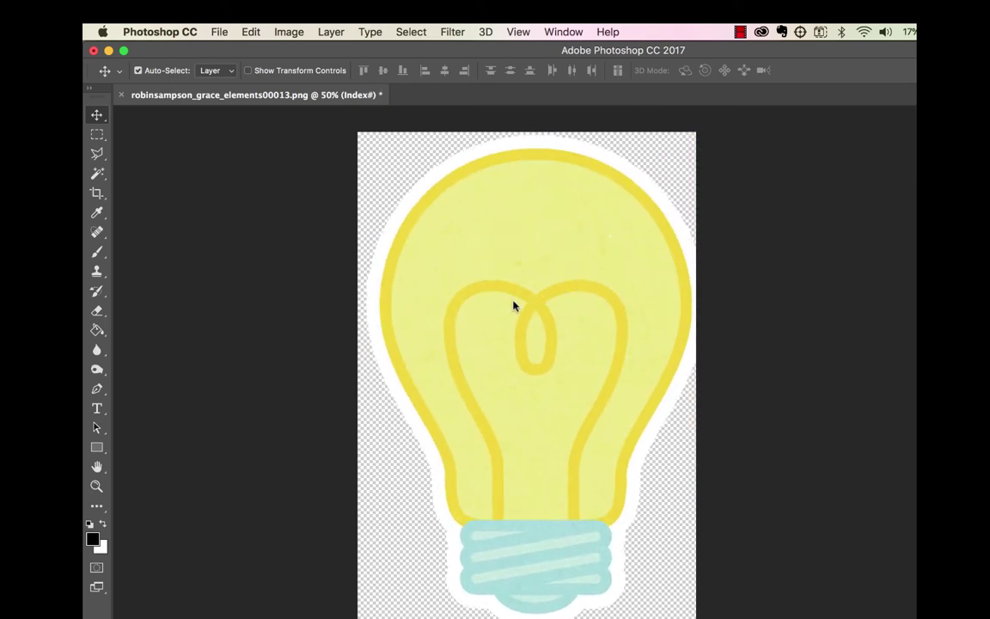
- Open the red heart image robinsampson_grace_elements00018.png from the grace_elements folder in Downloads, browsing the files as thumbnails
{"action": "left_click", "coordinate": [220, 32]}
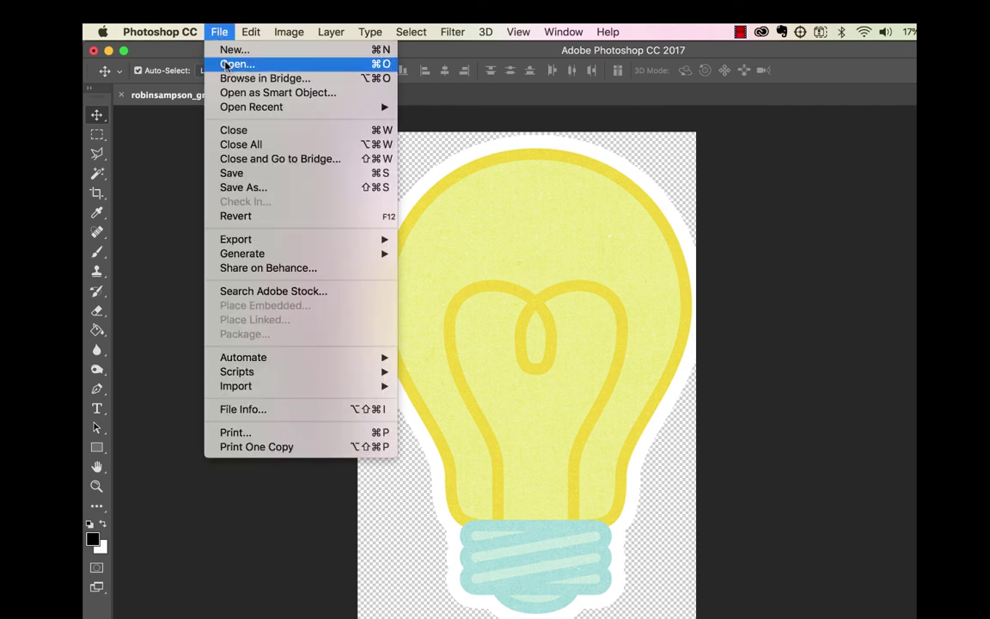
{"action": "left_click", "coordinate": [225, 66]}
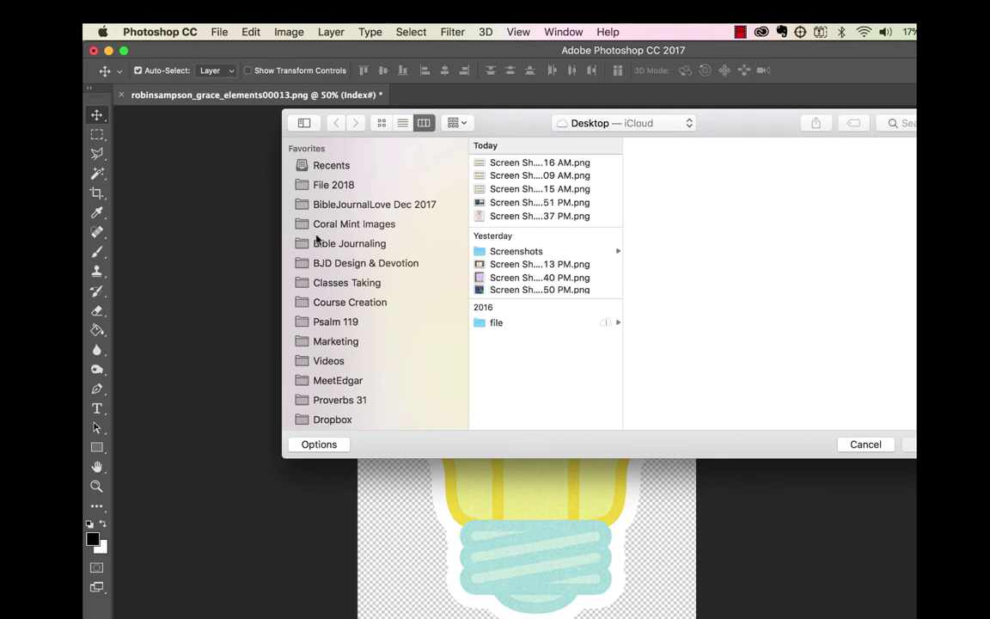
{"action": "scroll", "coordinate": [316, 240], "scroll_direction": "down", "scroll_amount": 6}
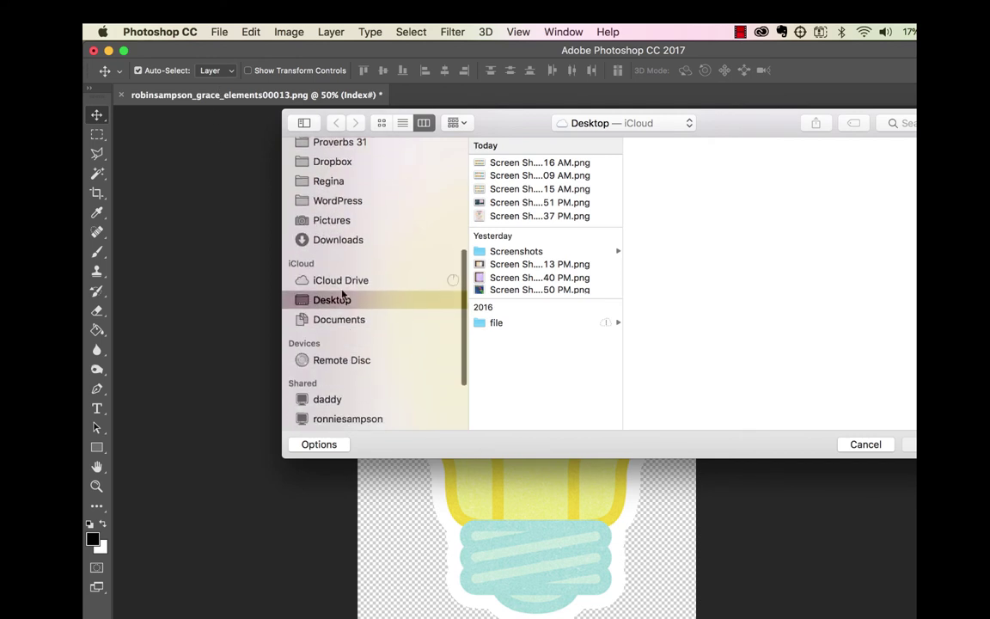
{"action": "left_click", "coordinate": [336, 242]}
{"action": "left_click", "coordinate": [548, 177]}
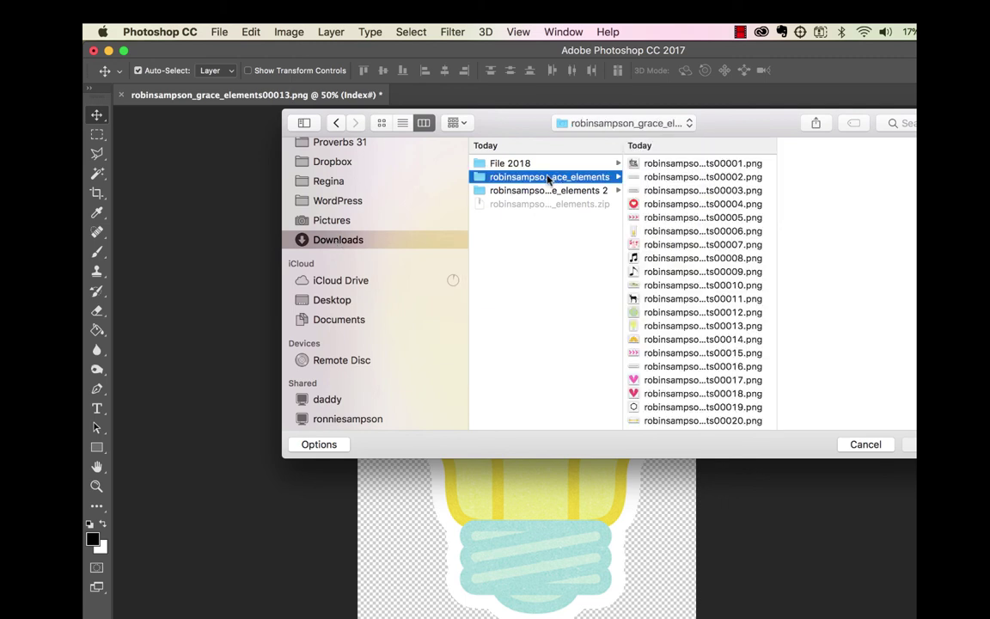
{"action": "left_click", "coordinate": [381, 123]}
{"action": "scroll", "coordinate": [771, 277], "scroll_direction": "down", "scroll_amount": 5}
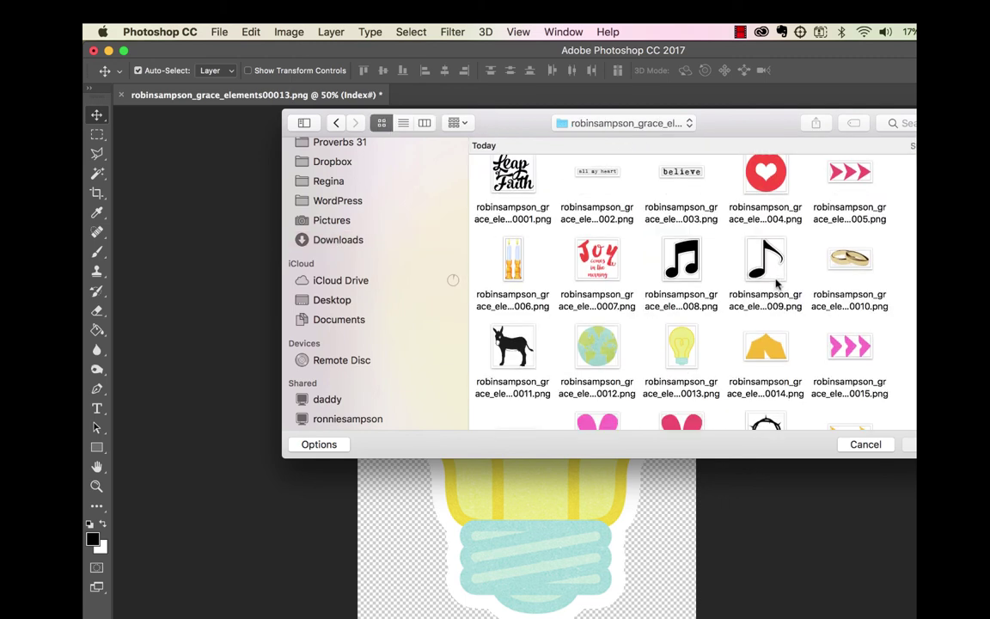
{"action": "left_click", "coordinate": [681, 221]}
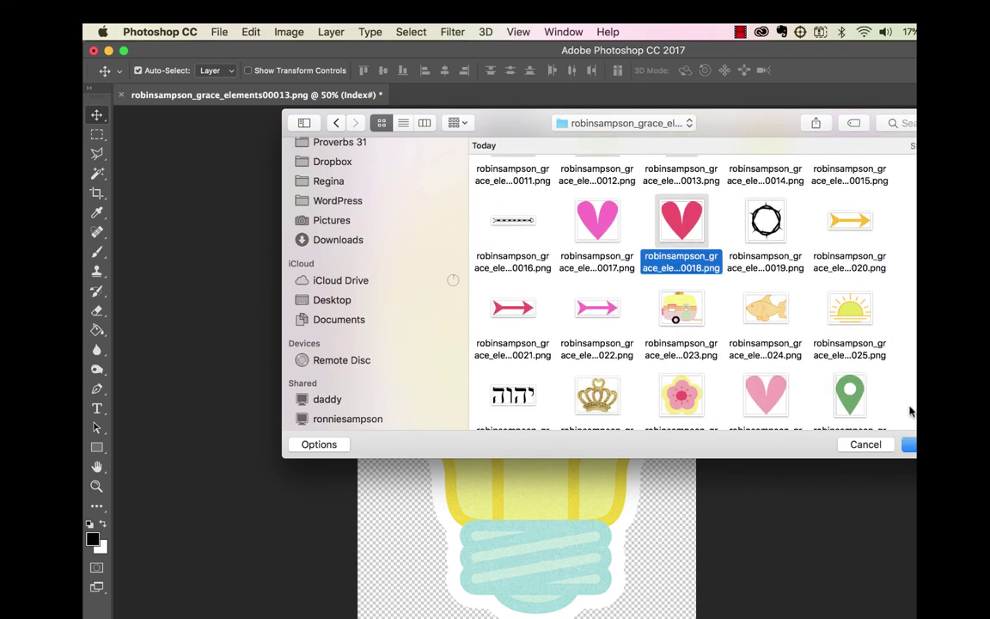
{"action": "key", "text": "Return"}
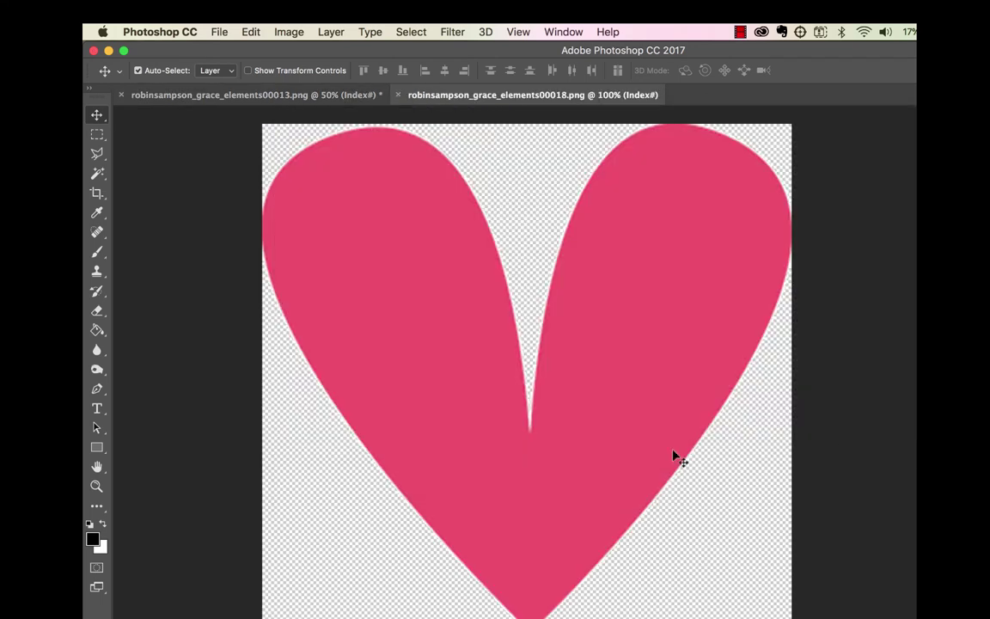
- Create a new blank print document from the Letter preset, 8.5 x 11 in at 300 ppi
{"action": "left_click", "coordinate": [219, 32]}
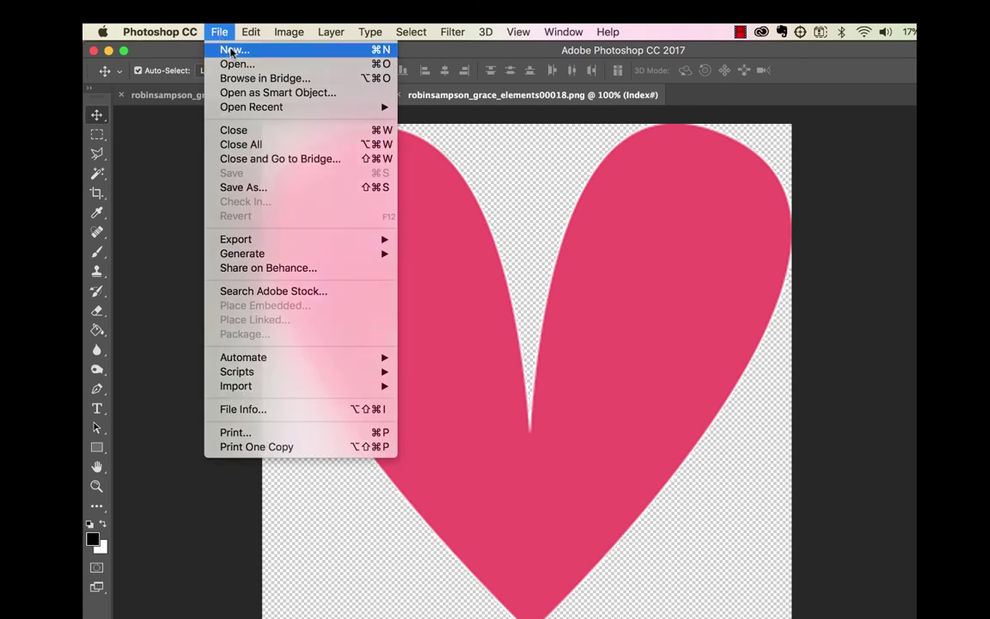
{"action": "left_click", "coordinate": [232, 50]}
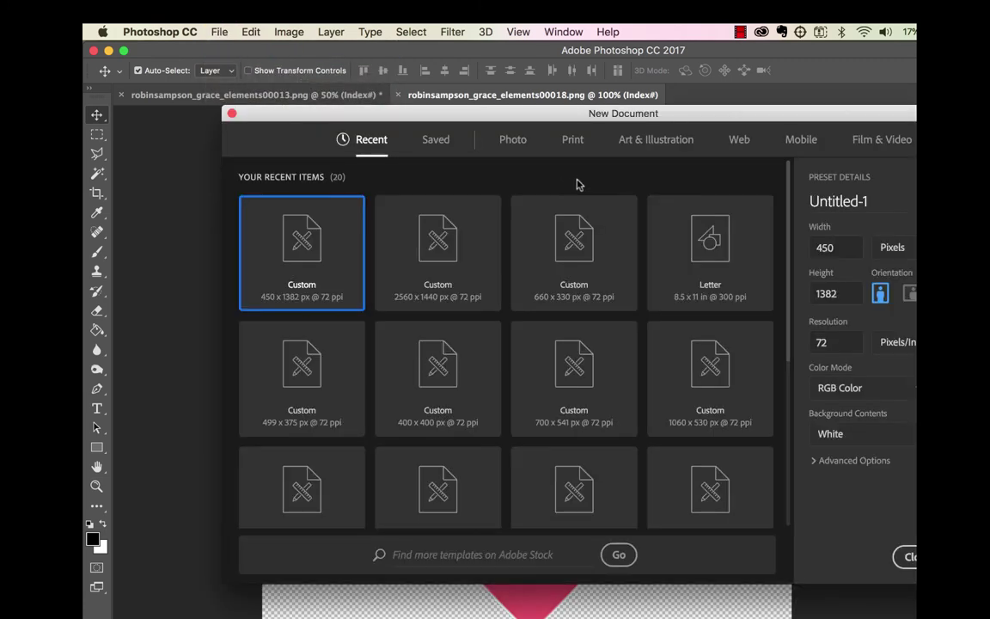
{"action": "left_click", "coordinate": [572, 140]}
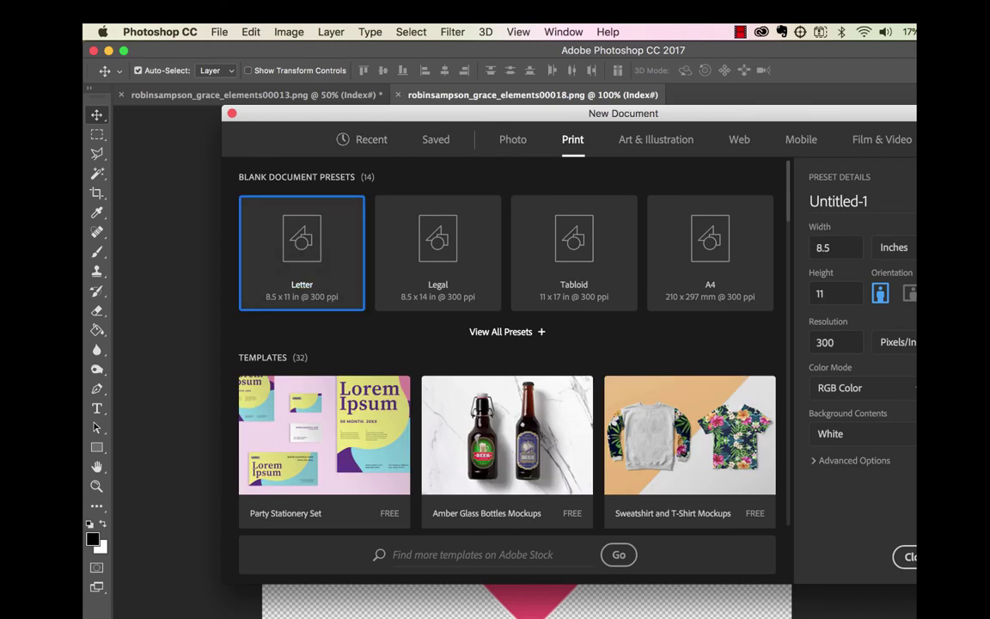
{"action": "left_click", "coordinate": [983, 557]}
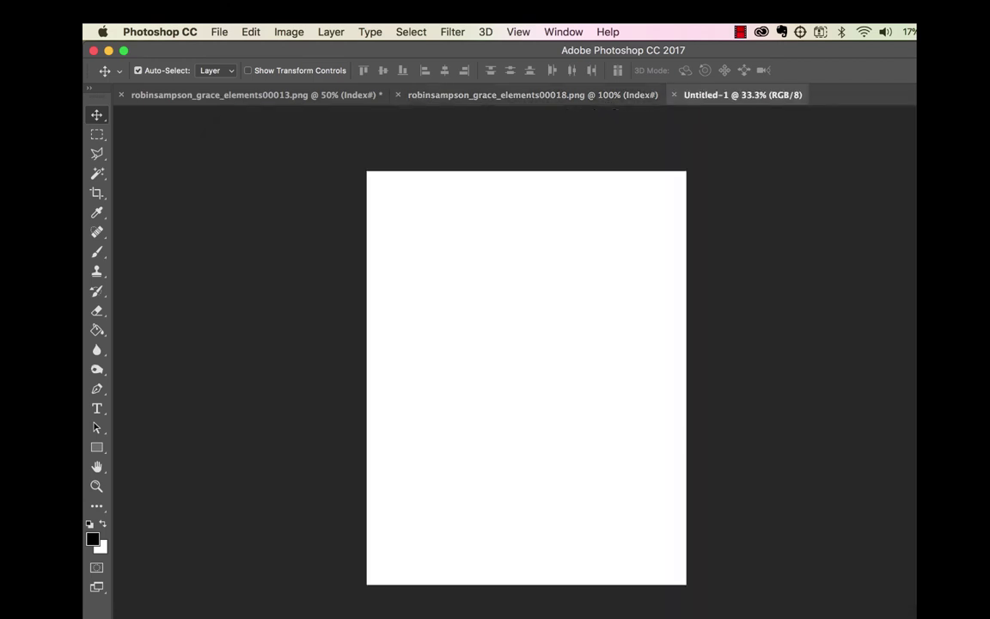
- Place the Leap of Faith image robinsampson_grace_elements00001.png from the grace_elements folder in Downloads as an embedded image on the blank page
{"action": "left_click", "coordinate": [216, 32]}
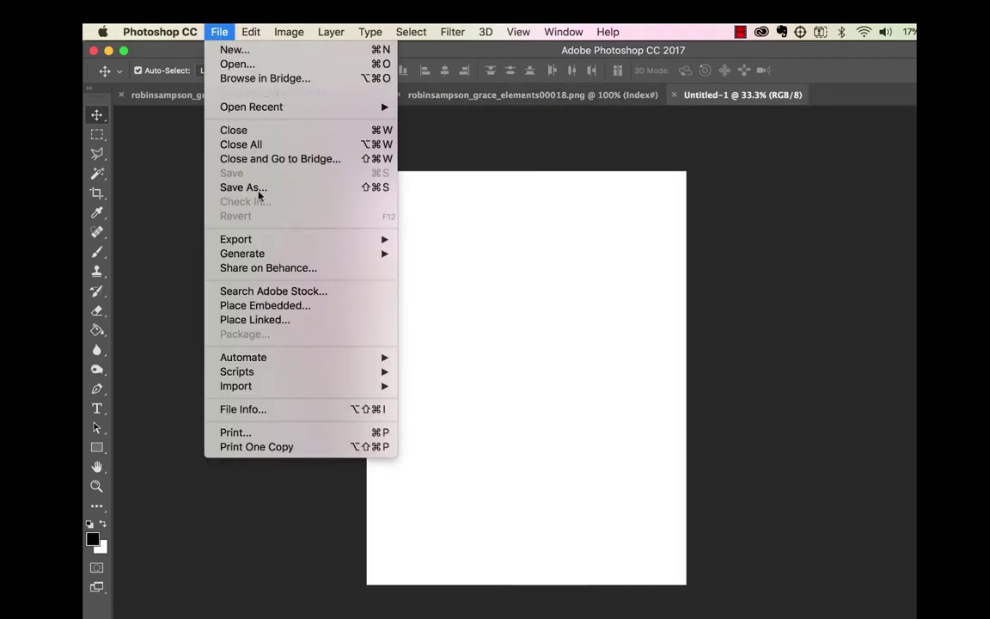
{"action": "left_click", "coordinate": [300, 306]}
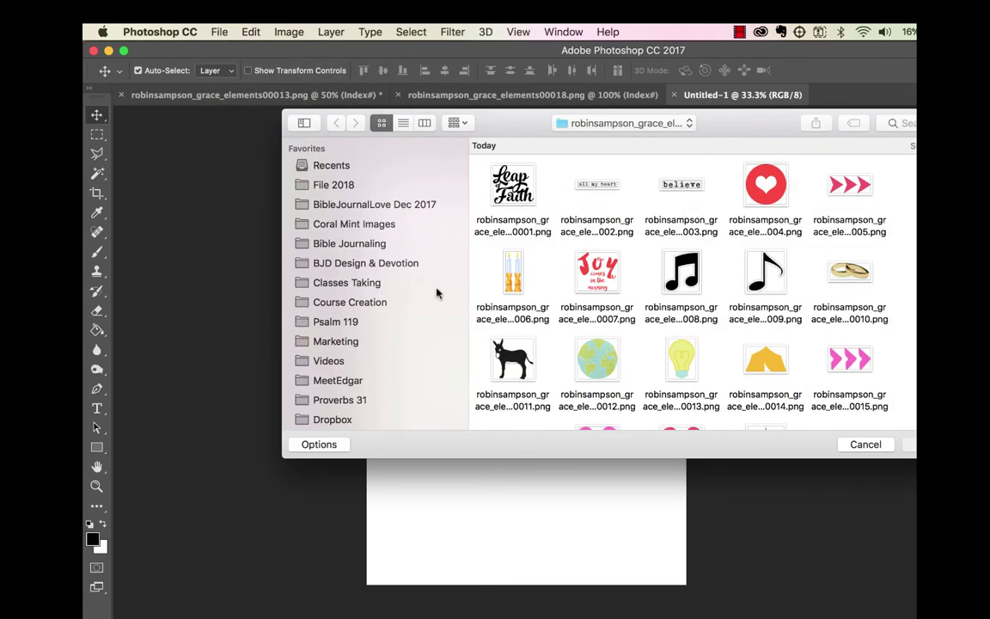
{"action": "scroll", "coordinate": [519, 258], "scroll_direction": "down", "scroll_amount": 5}
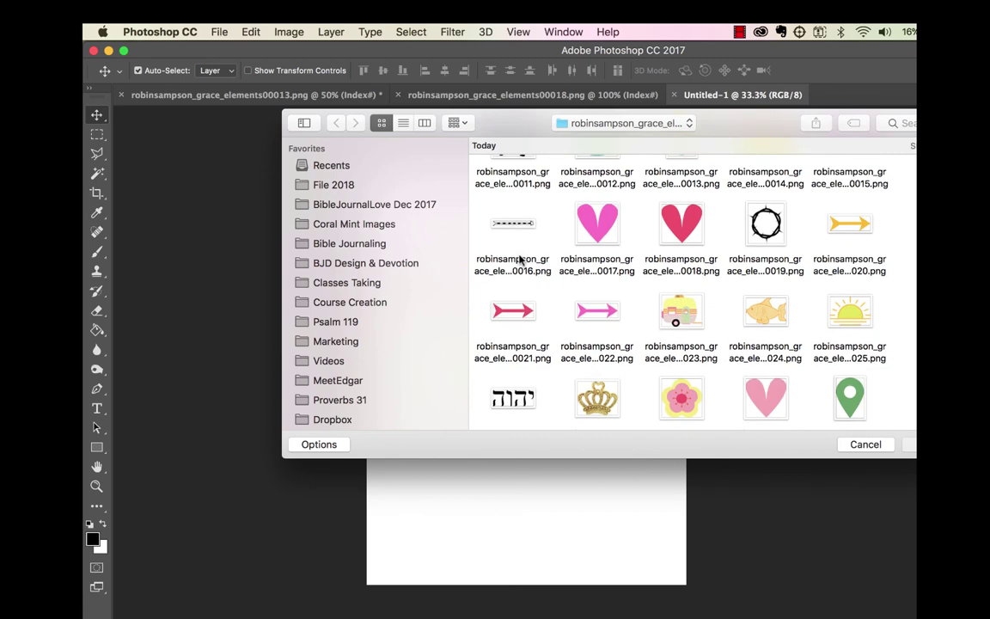
{"action": "scroll", "coordinate": [519, 258], "scroll_direction": "up", "scroll_amount": 5}
{"action": "scroll", "coordinate": [336, 228], "scroll_direction": "down", "scroll_amount": 5}
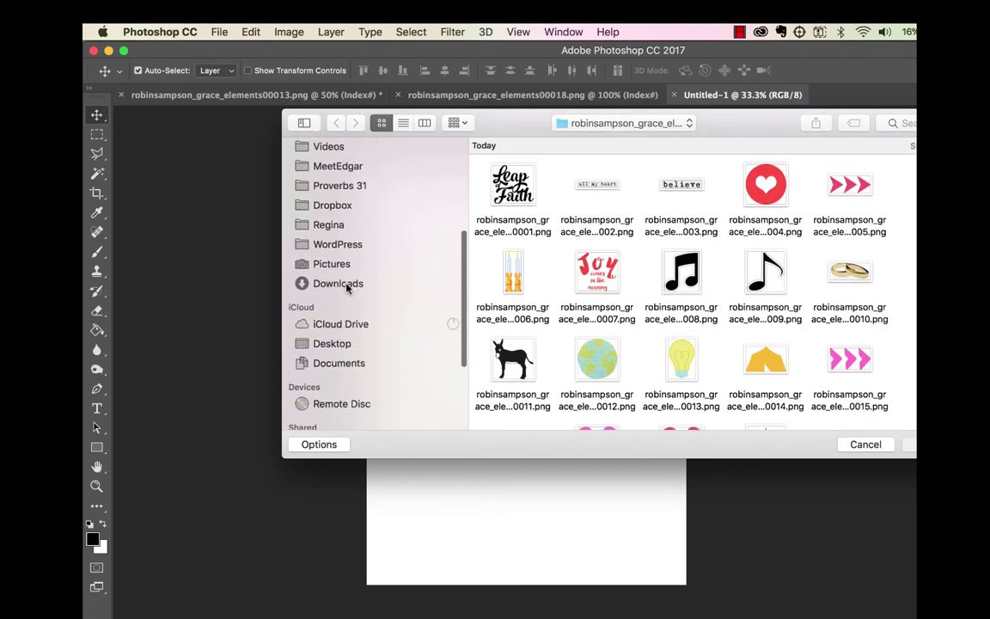
{"action": "left_click", "coordinate": [346, 285]}
{"action": "left_click", "coordinate": [587, 191]}
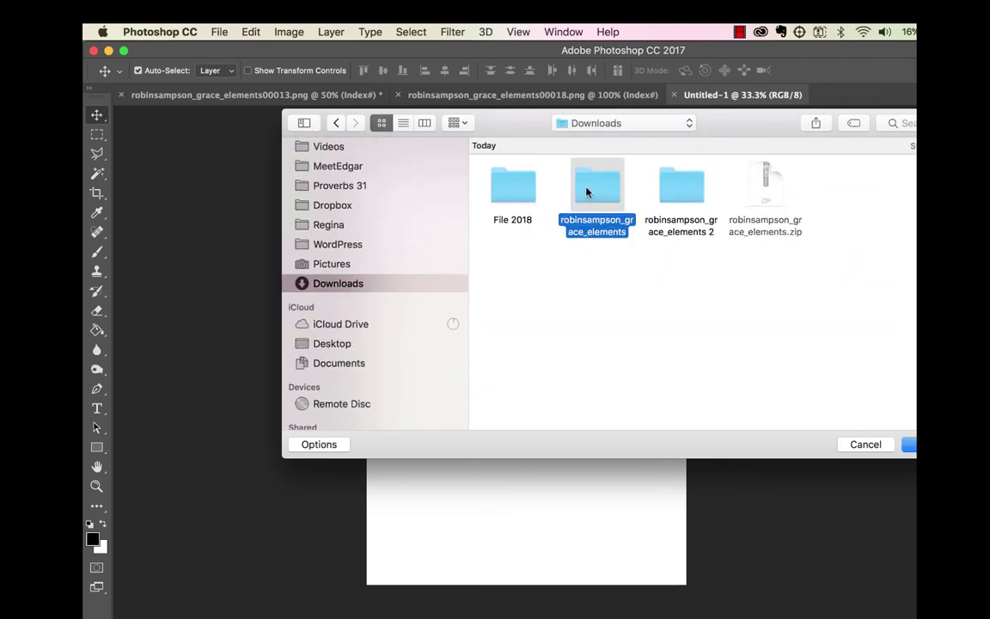
{"action": "double_click", "coordinate": [587, 190]}
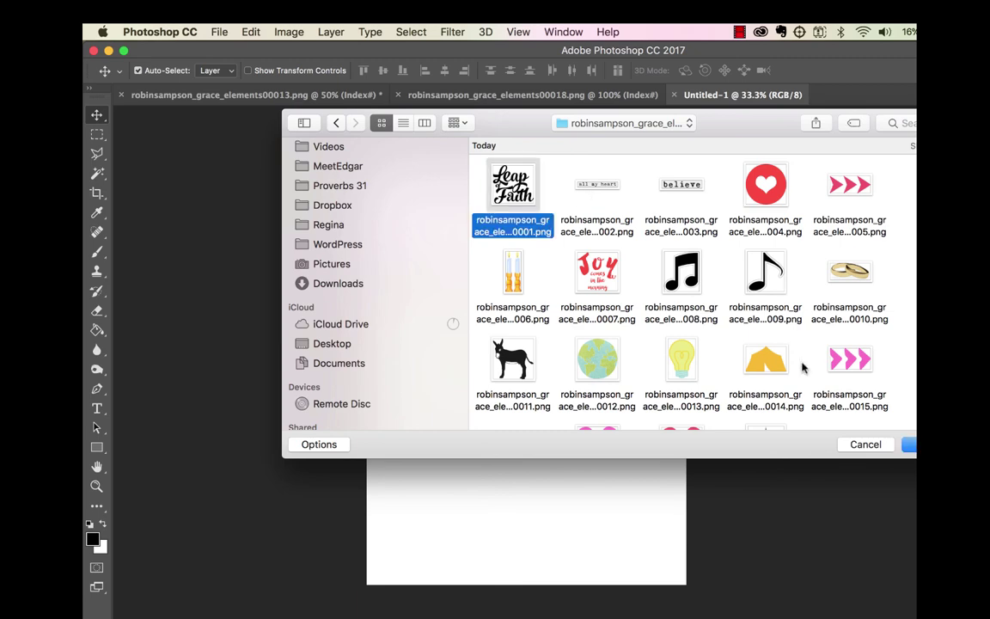
{"action": "key", "text": "Return"}
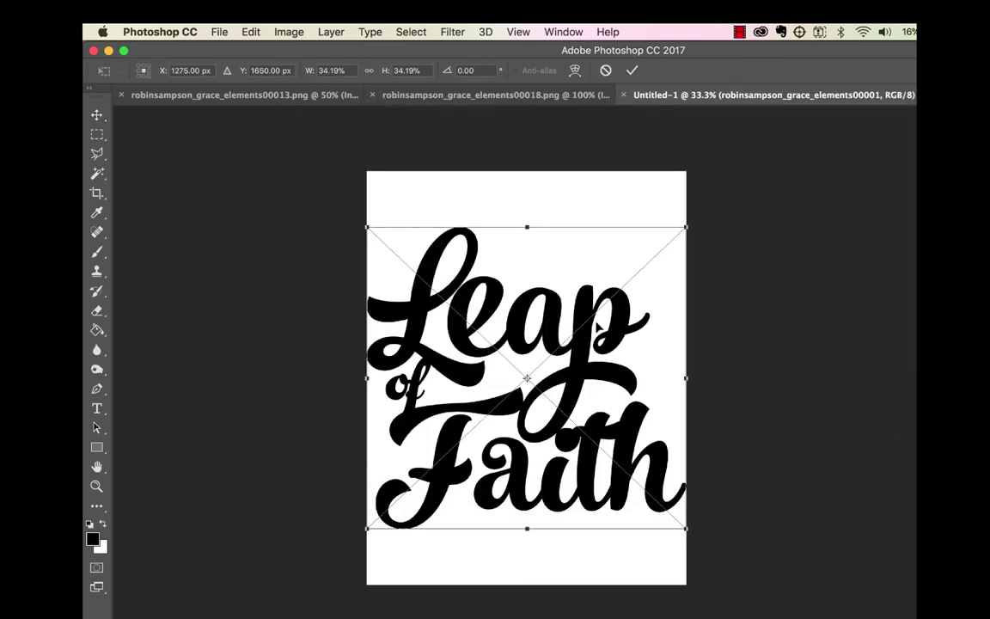
{"action": "key", "text": "Return"}
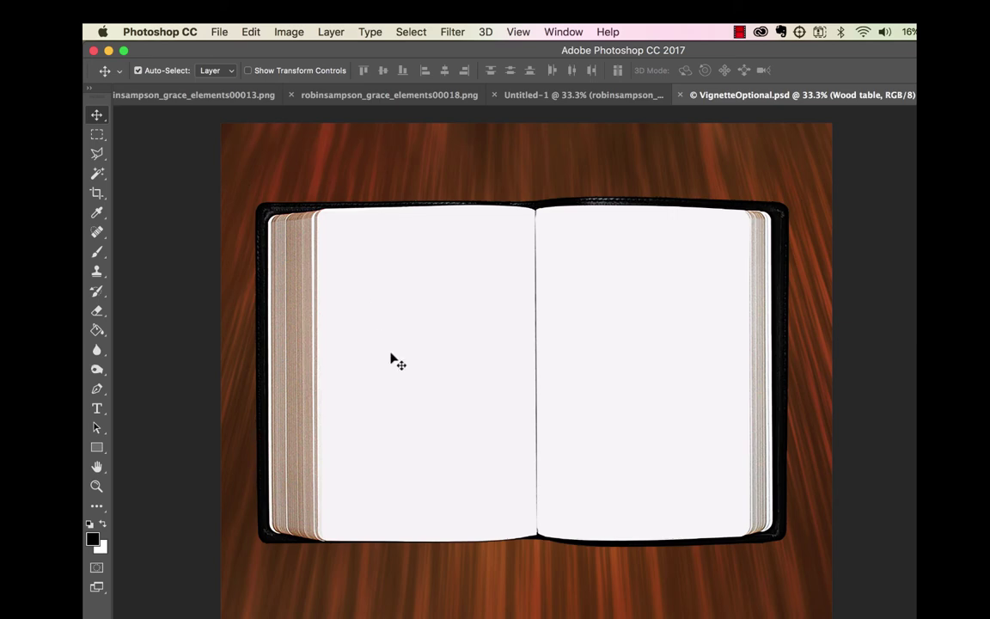
- Select the left page of the open Bible in VignetteOptional.psd, preview the kit papers in Finder and select robinsampson_biblejournalkit01_pp02.jpg beside the page
{"action": "left_click", "coordinate": [394, 360]}
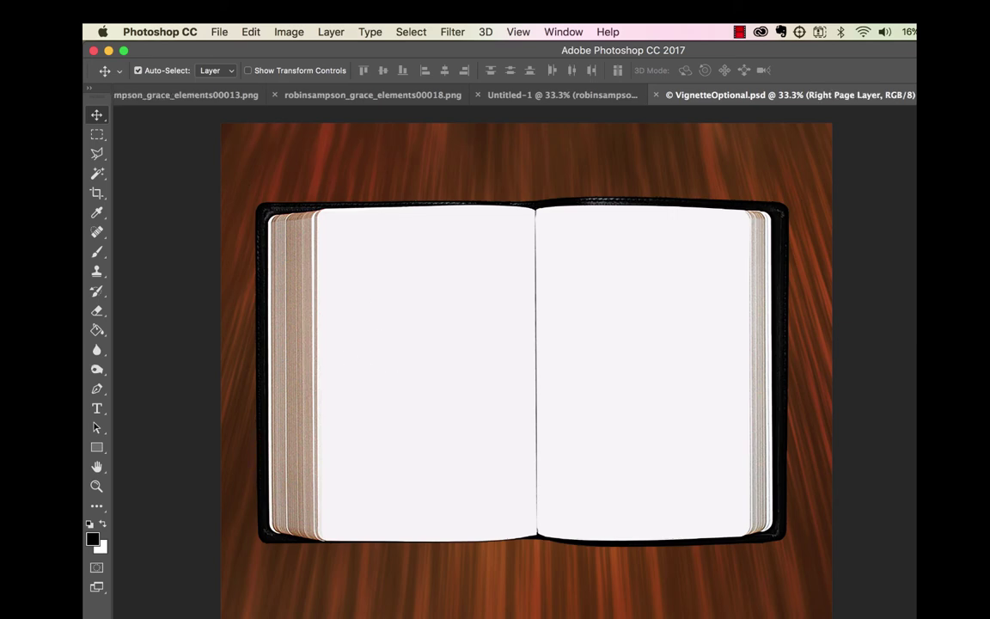
{"action": "key", "text": "super+Tab"}
{"action": "left_click", "coordinate": [453, 117]}
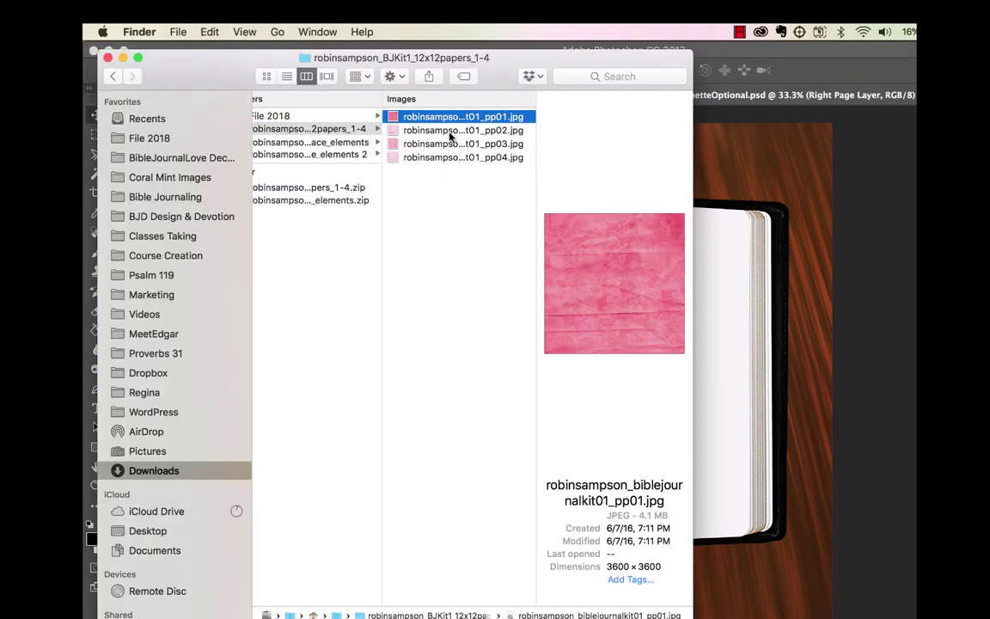
{"action": "left_click_drag", "start_coordinate": [202, 77], "coordinate": [129, 251]}
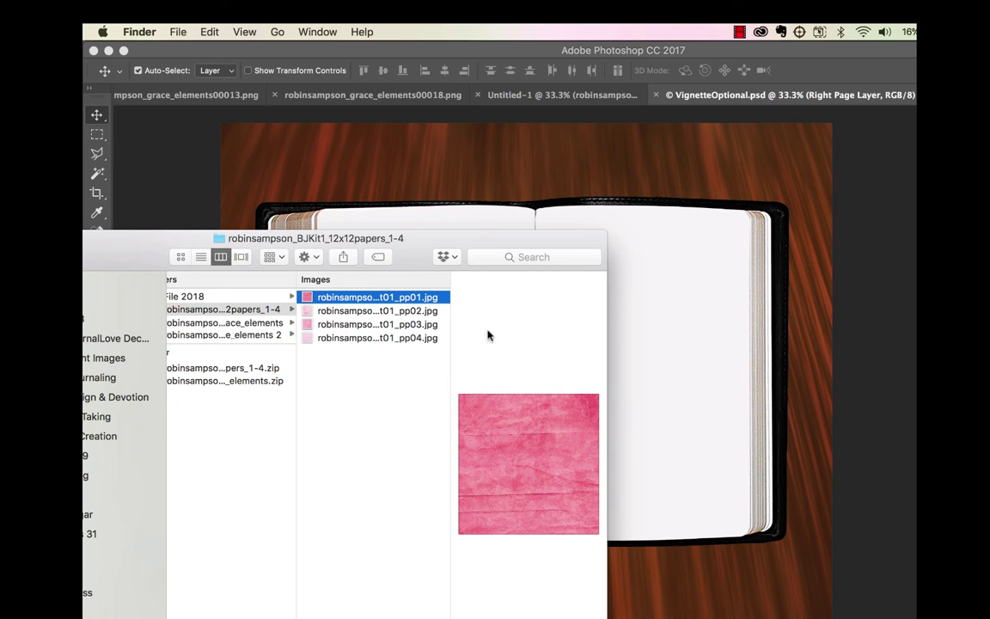
{"action": "left_click", "coordinate": [380, 310]}
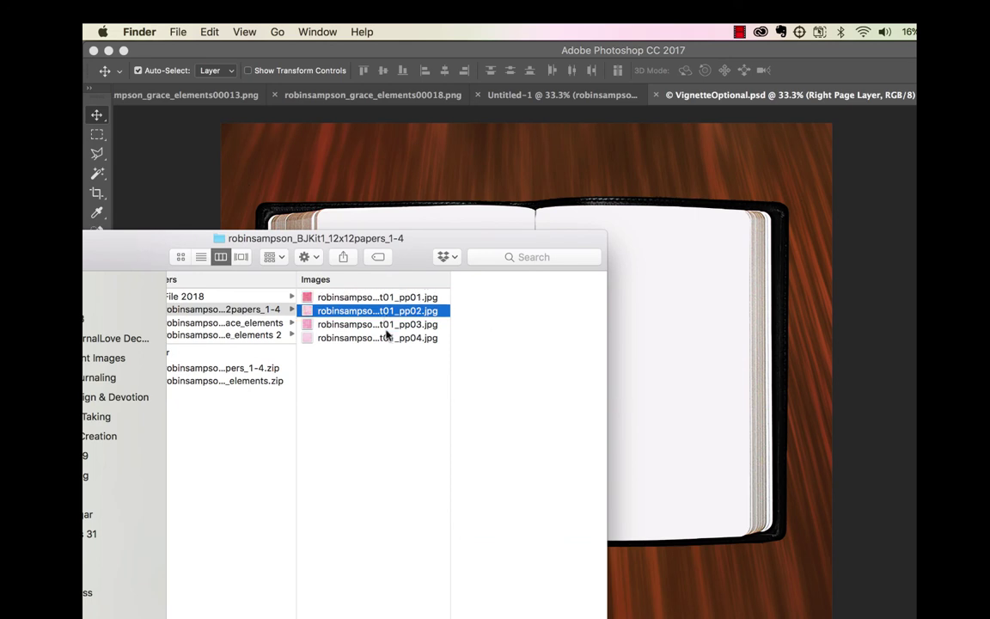
{"action": "left_click", "coordinate": [386, 325]}
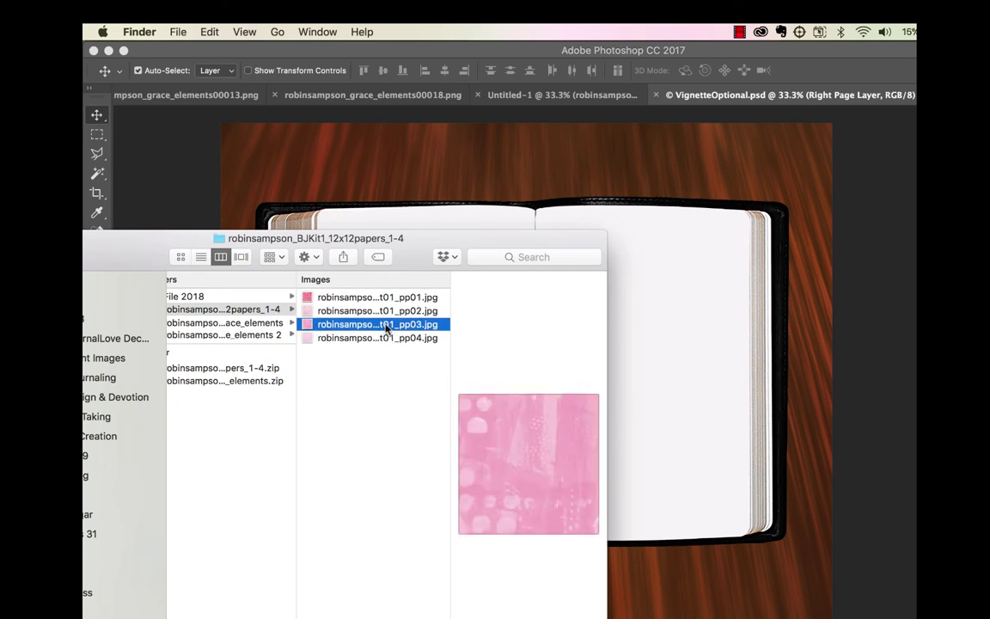
{"action": "left_click", "coordinate": [387, 315]}
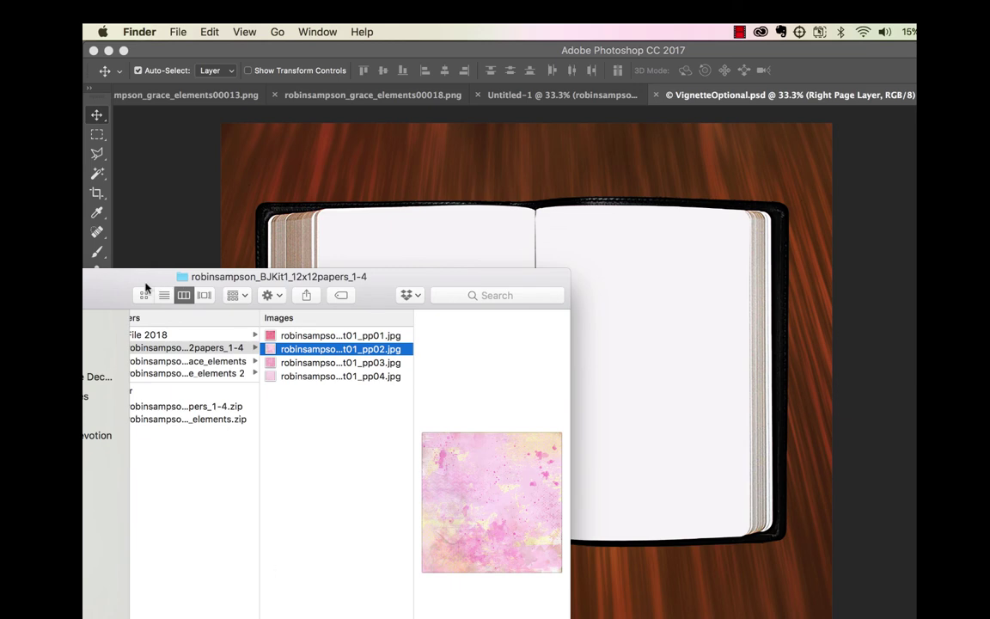
{"action": "left_click_drag", "start_coordinate": [146, 287], "coordinate": [160, 415]}
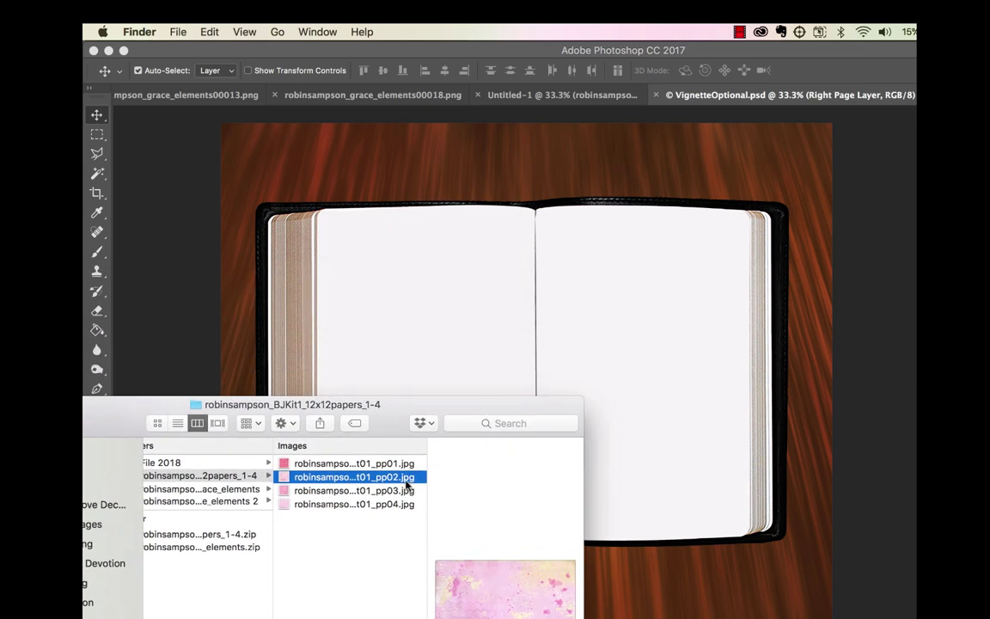
- Place the selected pp02 paper into the open Bible document and clip it to the left-hand page
{"action": "left_click_drag", "start_coordinate": [410, 478], "coordinate": [456, 273]}
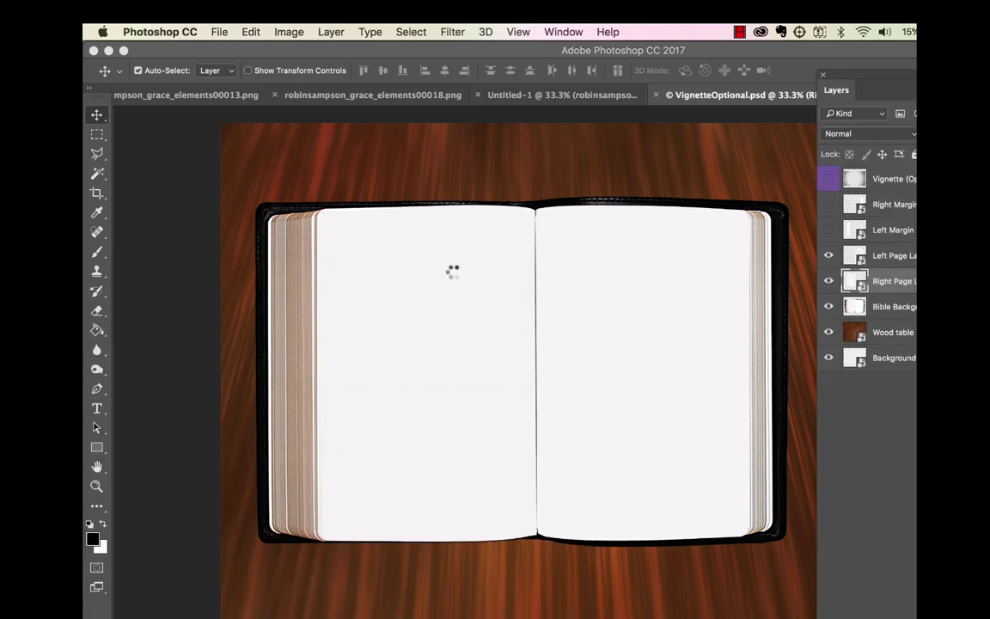
{"action": "key", "text": "Return"}
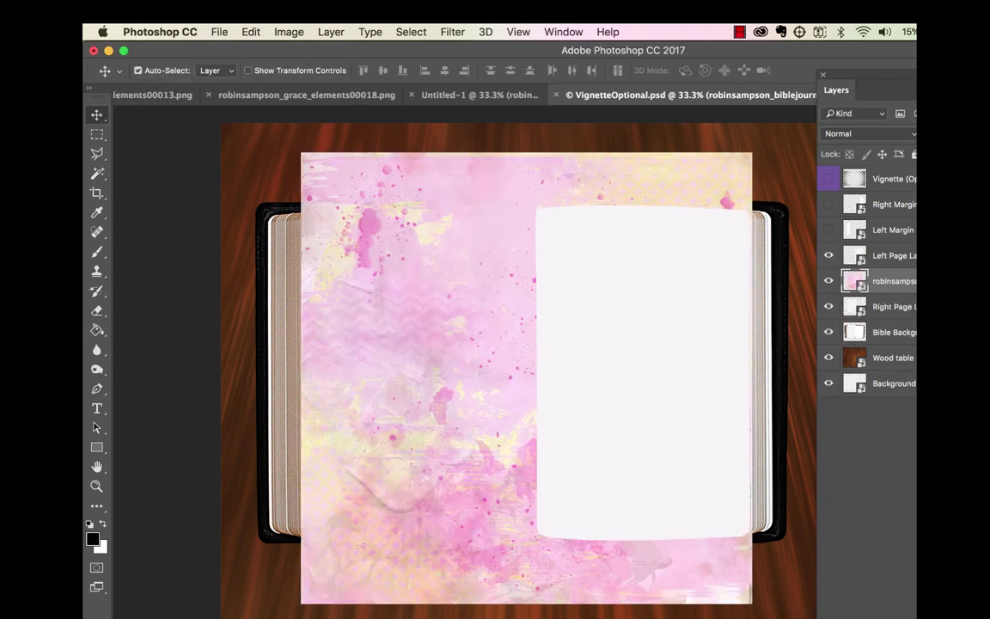
{"action": "key", "text": "super+alt+g"}
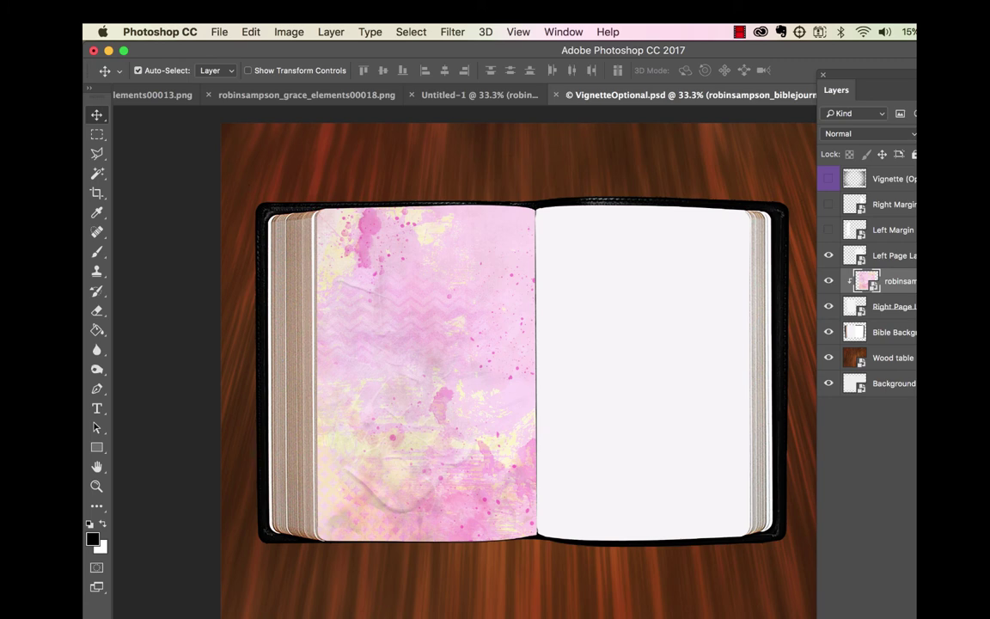
- Place the yellow camper image from the robinsampson_grace_elements folder into the Bible document and bring its layer to the front
{"action": "key", "text": "super+Tab"}
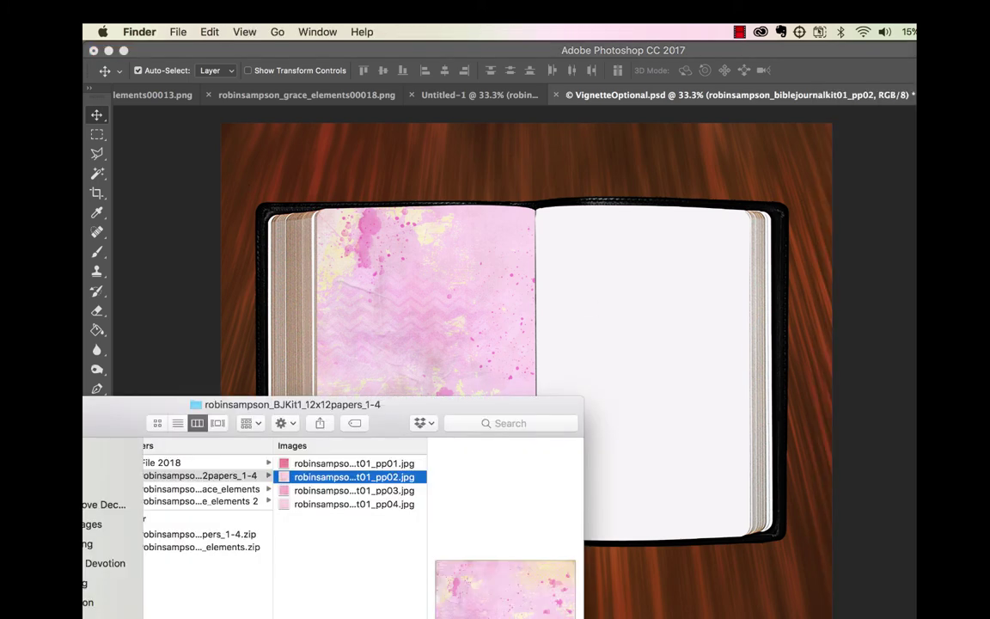
{"action": "scroll", "coordinate": [202, 453], "scroll_direction": "left", "scroll_amount": 3}
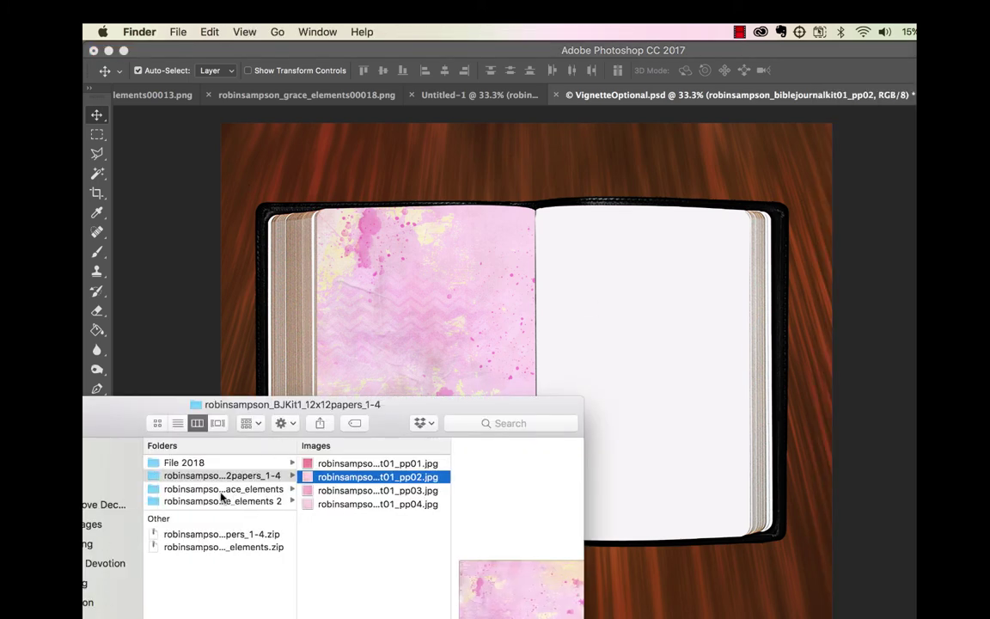
{"action": "left_click", "coordinate": [230, 489]}
{"action": "left_click", "coordinate": [365, 544]}
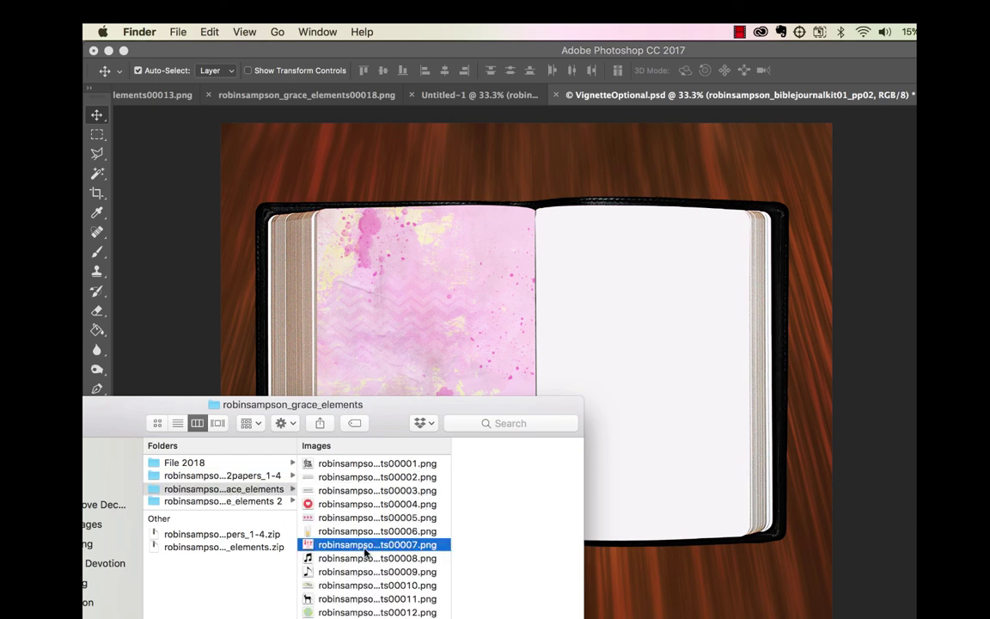
{"action": "scroll", "coordinate": [365, 549], "scroll_direction": "down", "scroll_amount": 3}
{"action": "left_click_drag", "start_coordinate": [342, 586], "coordinate": [415, 289]}
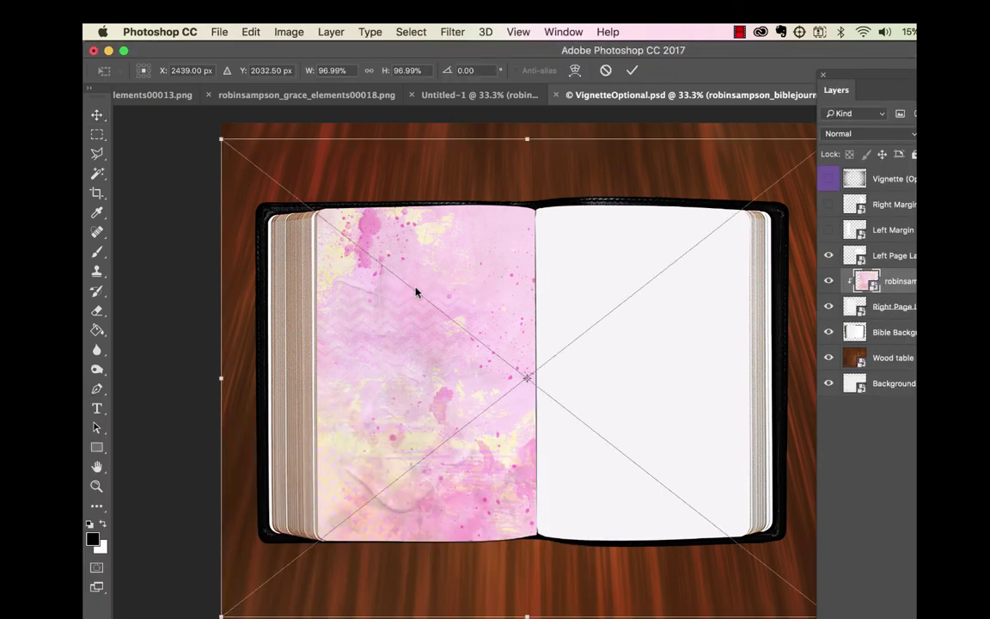
{"action": "key", "text": "Return"}
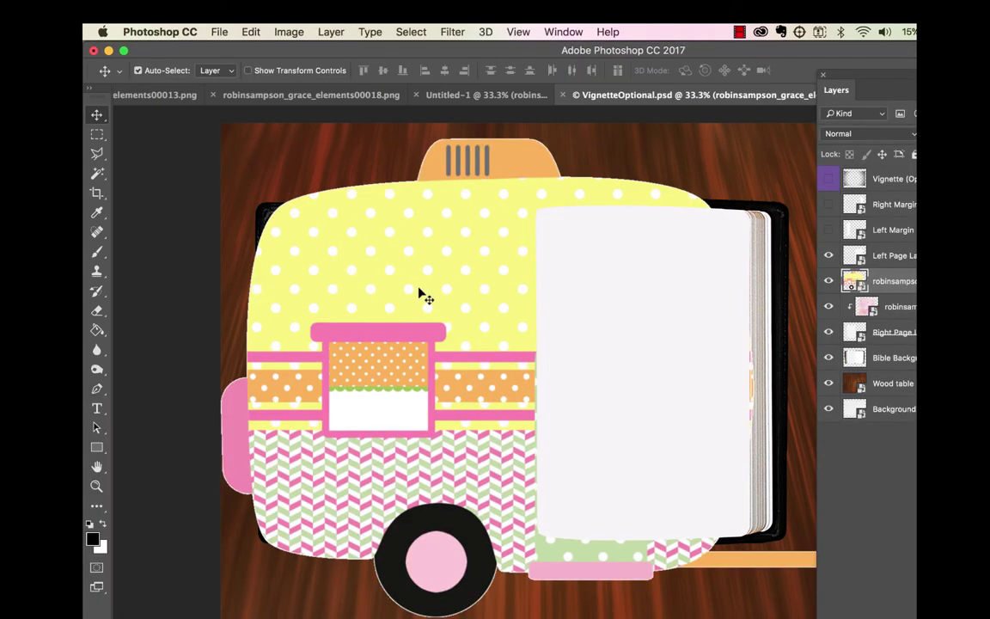
{"action": "key", "text": "super+shift+bracketright"}
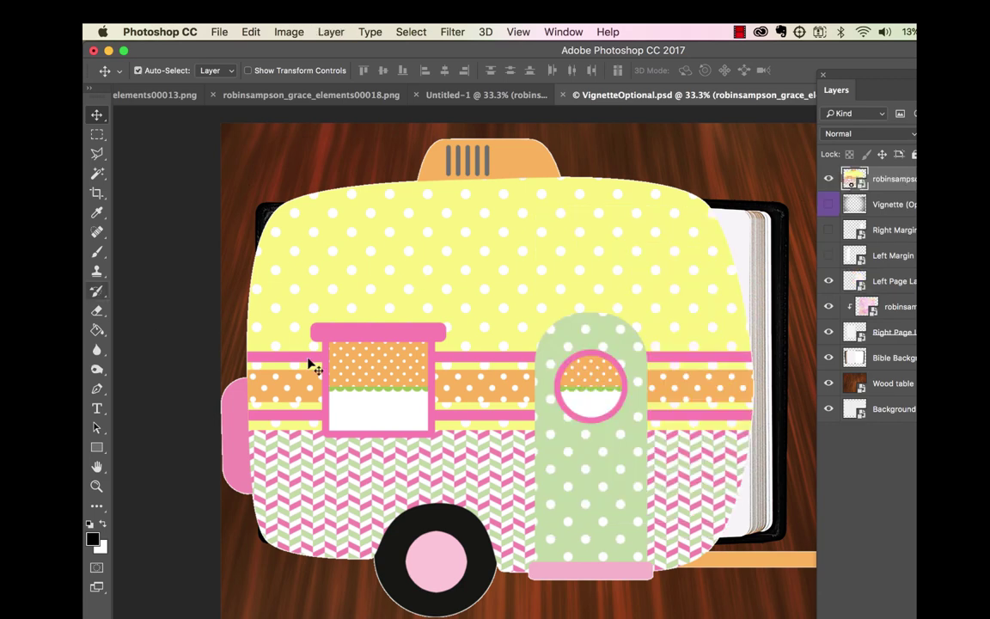
- Scale the camper to about three quarters of the left page's width and position it in that page's lower part
{"action": "key", "text": "super+t"}
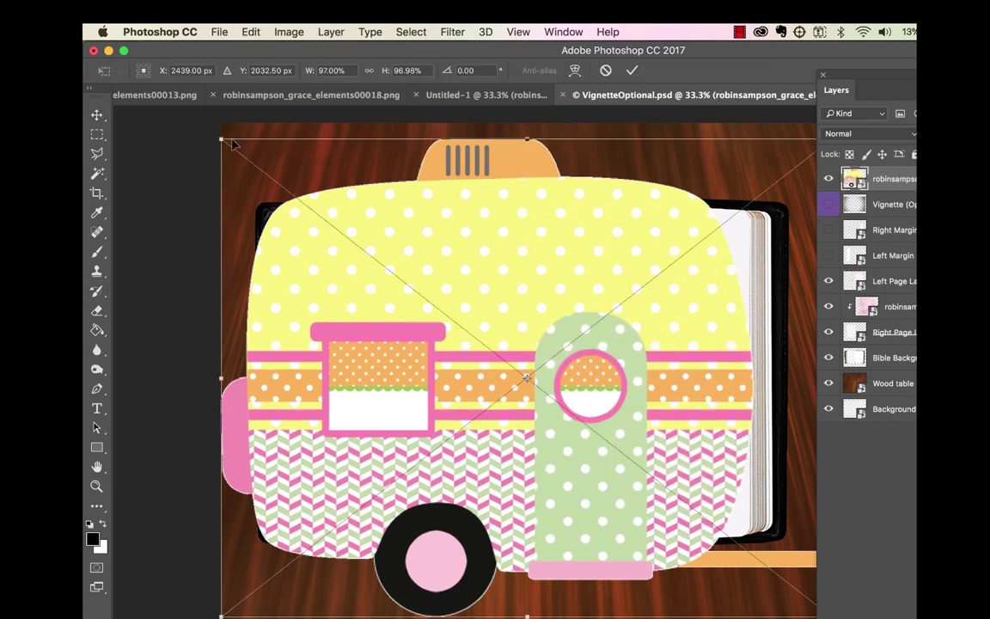
{"action": "left_click_drag", "start_coordinate": [222, 141], "coordinate": [570, 415]}
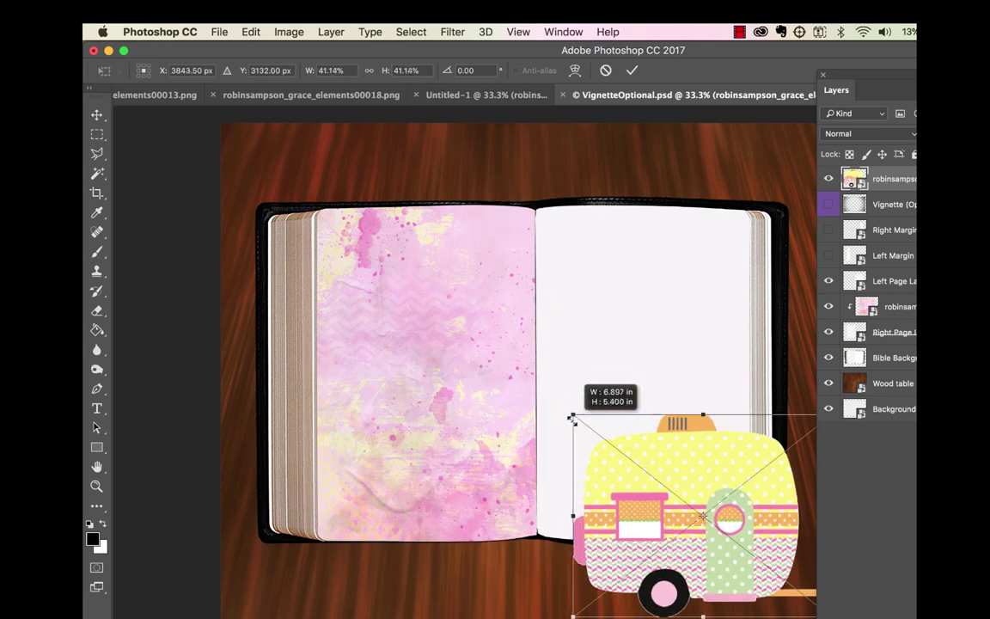
{"action": "left_click_drag", "start_coordinate": [656, 442], "coordinate": [421, 354]}
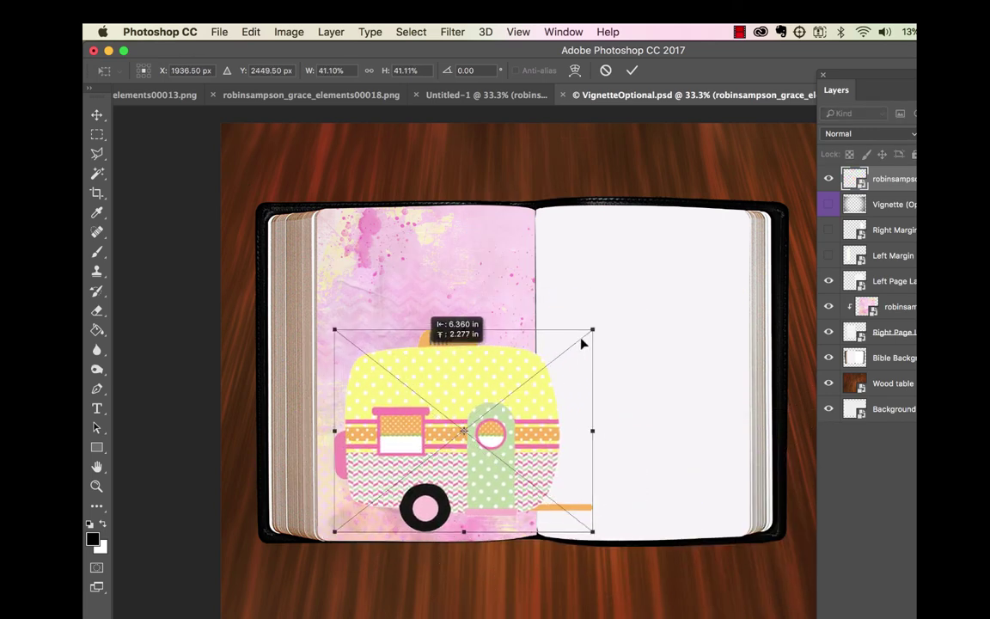
{"action": "left_click_drag", "start_coordinate": [592, 330], "coordinate": [477, 380]}
{"action": "key", "text": "Return"}
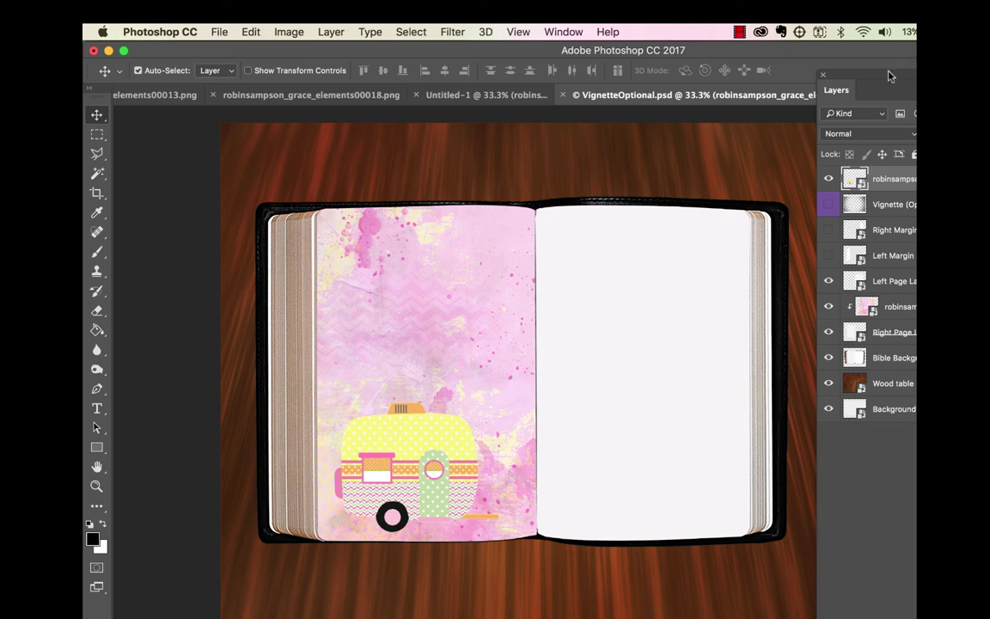
{"action": "left_click_drag", "start_coordinate": [890, 74], "coordinate": [912, 47]}
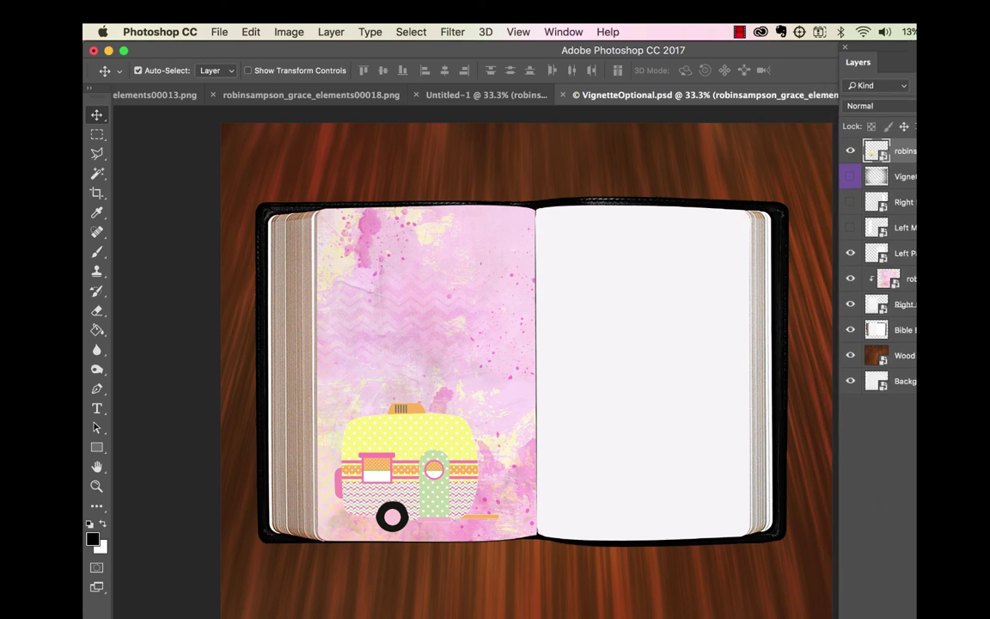
{"action": "left_click", "coordinate": [903, 516]}
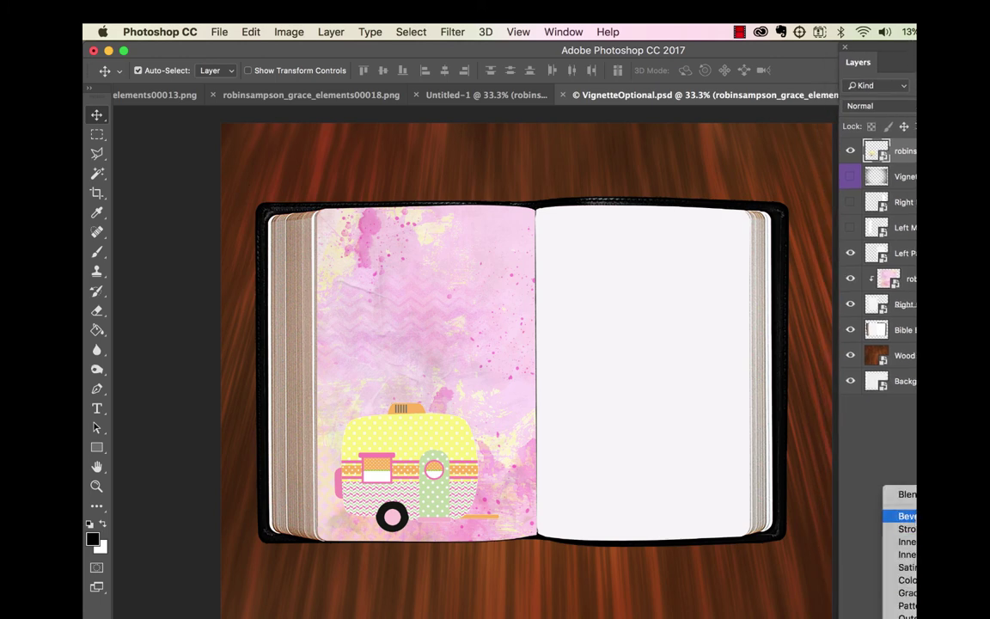
{"action": "left_click", "coordinate": [907, 516]}
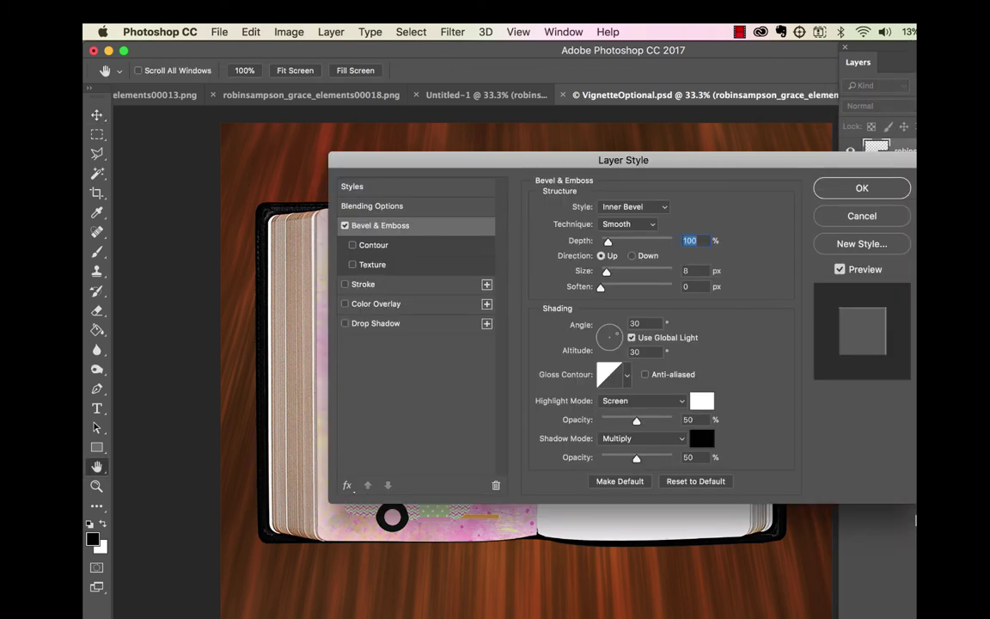
{"action": "left_click", "coordinate": [862, 221]}
- Apply a drop shadow to the camper layer, keeping the offered shadow settings
{"action": "left_click", "coordinate": [894, 615]}
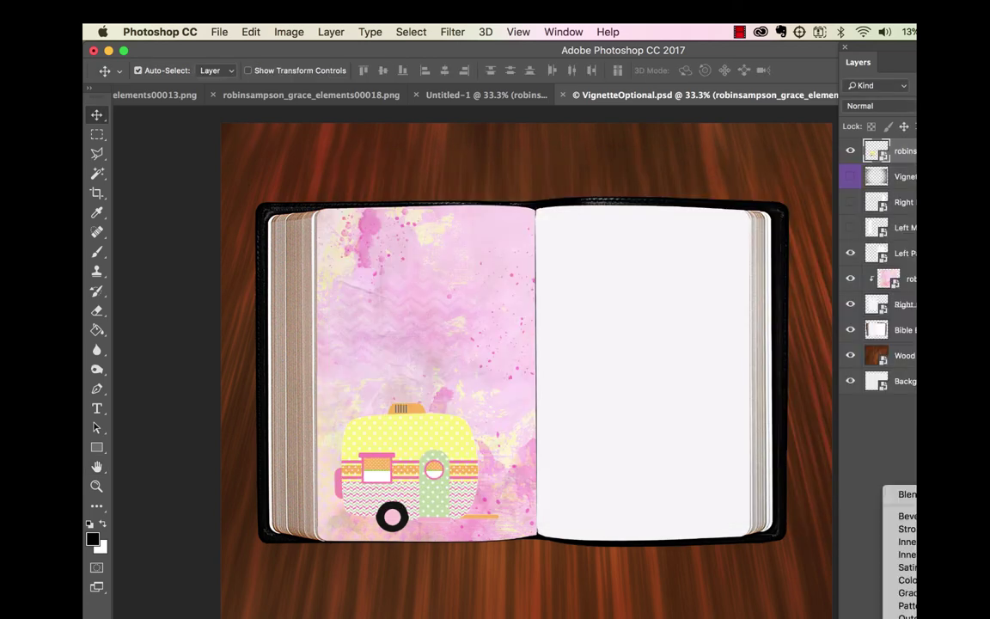
{"action": "left_click", "coordinate": [898, 614]}
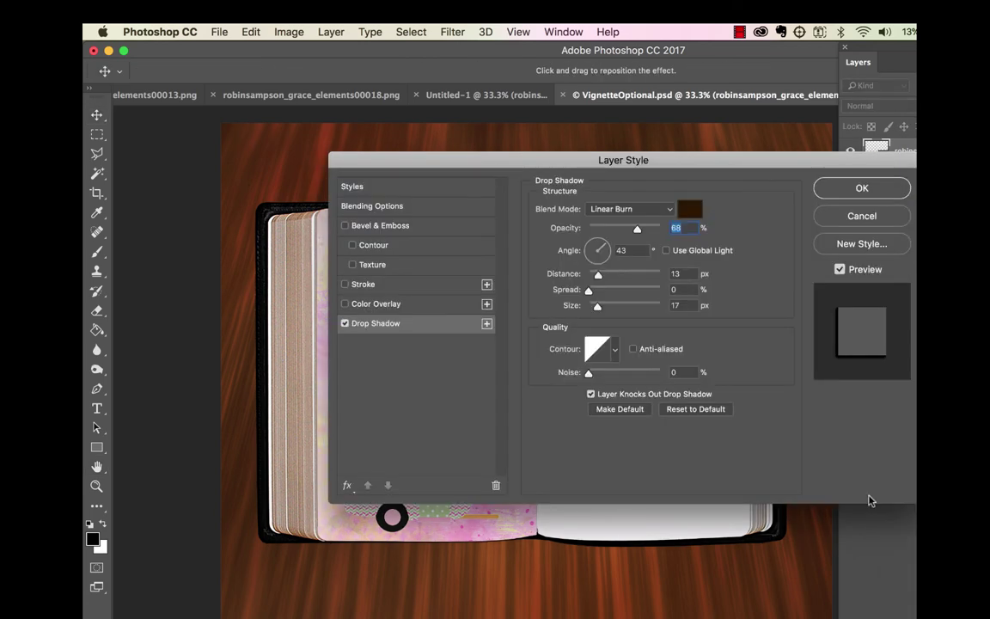
{"action": "left_click_drag", "start_coordinate": [727, 169], "coordinate": [913, 179]}
{"action": "key", "text": "Return"}
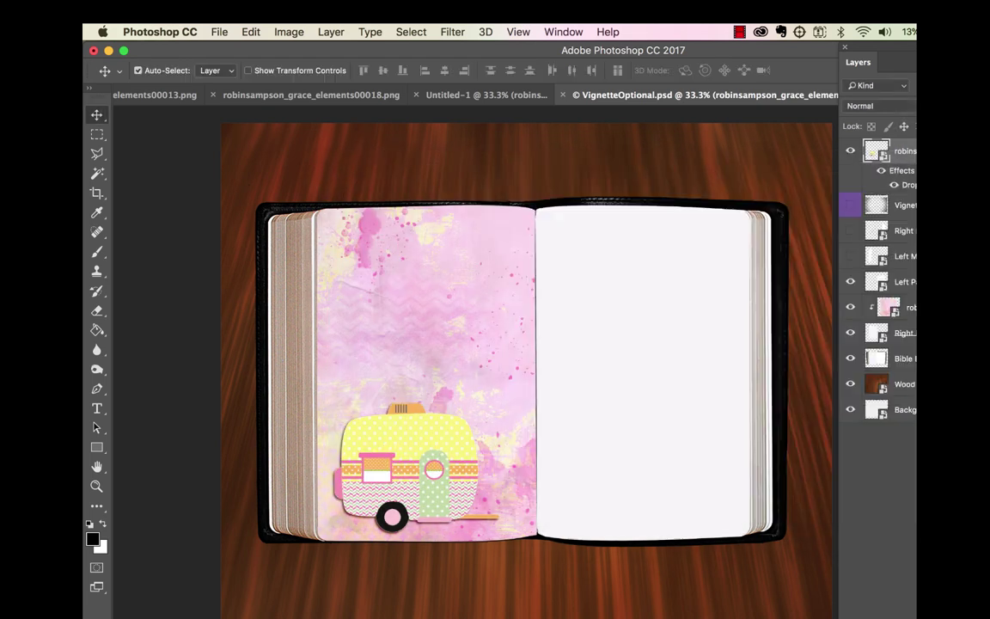